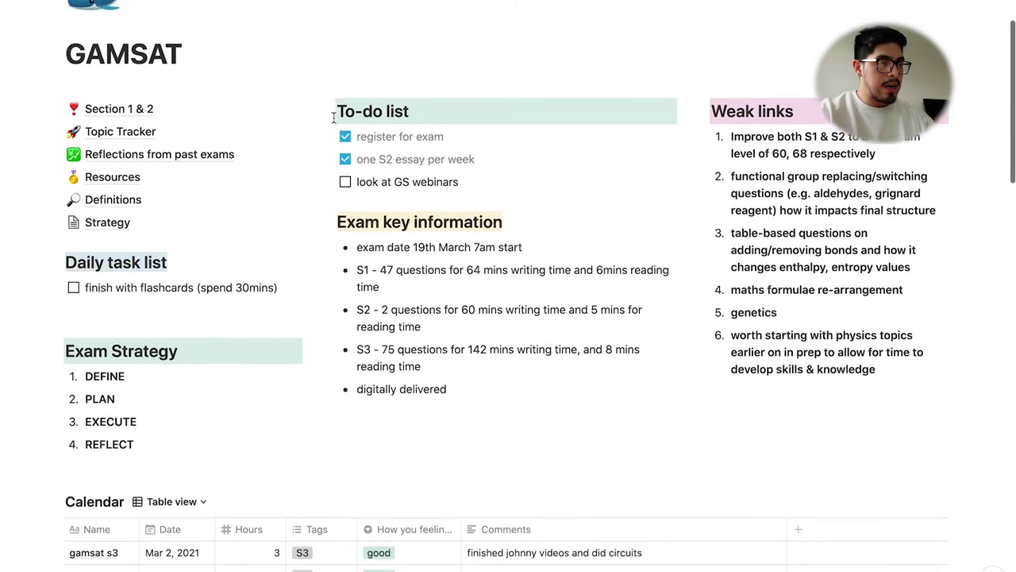
- Scroll through the Calendar table down to the Section 1 & 2 content
scroll(595, 401, down, 5)
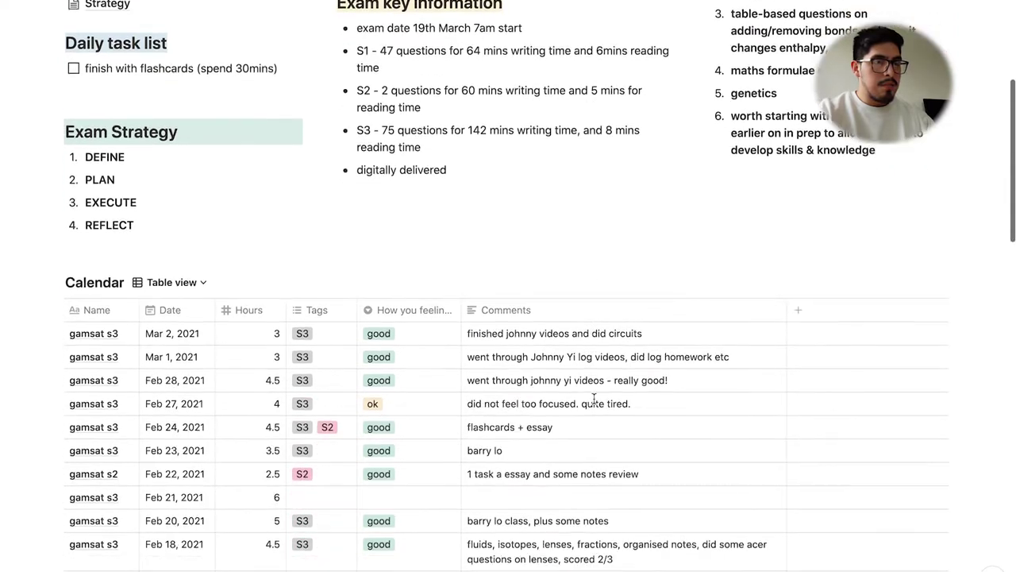
scroll(595, 403, down, 13)
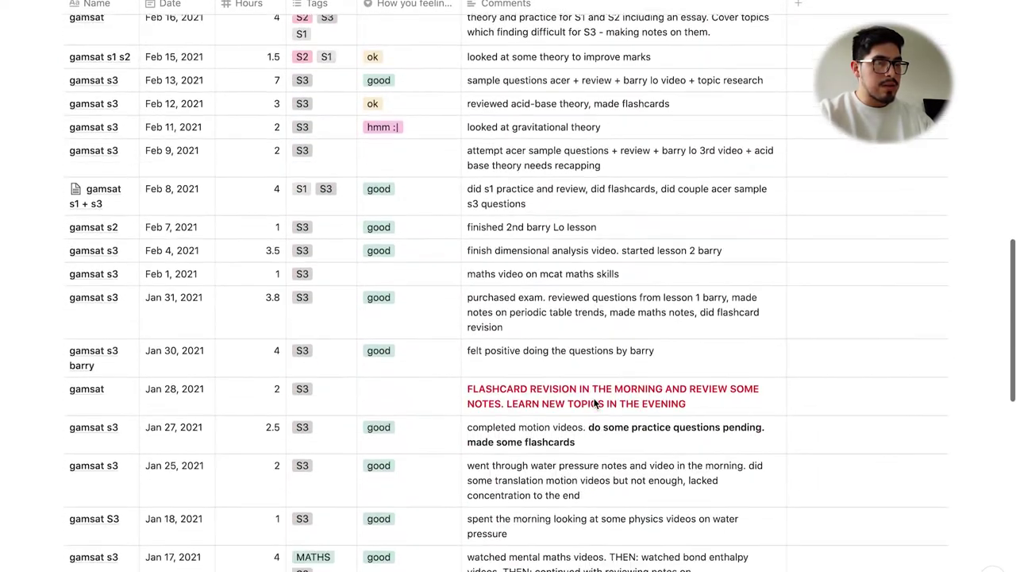
scroll(595, 403, down, 13)
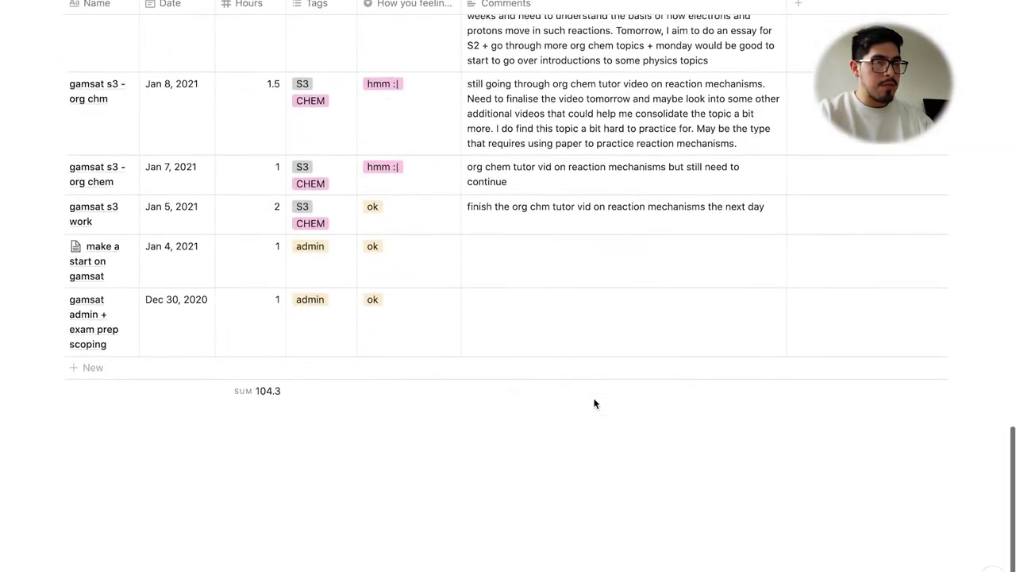
scroll(594, 399, up, 20)
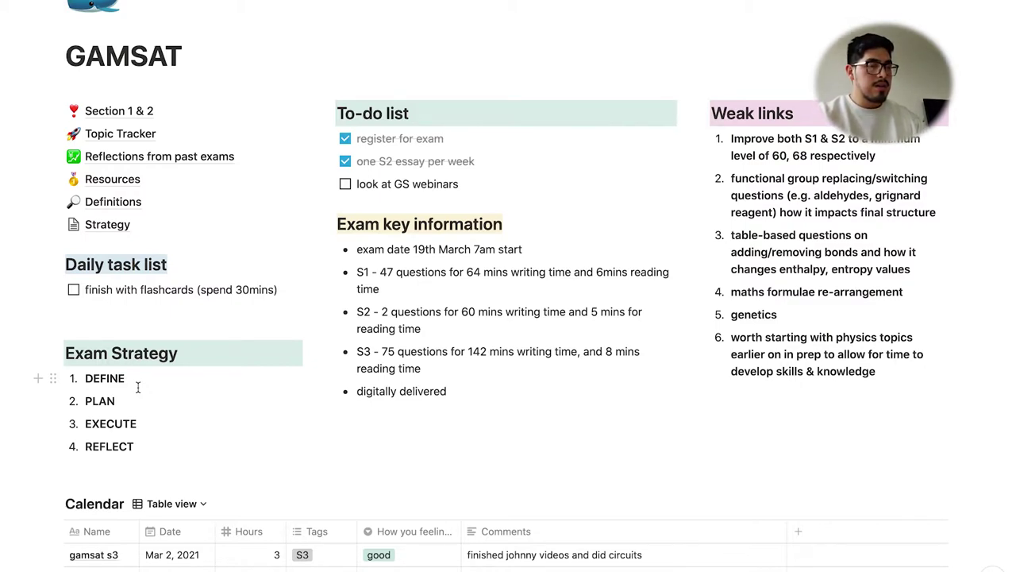
scroll(138, 387, down, 1)
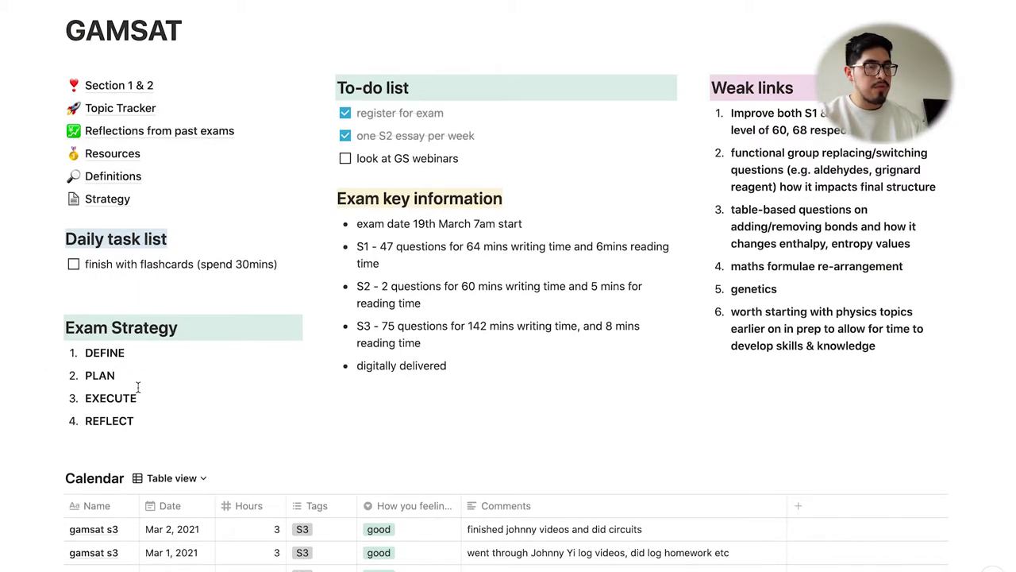
scroll(138, 386, down, 1)
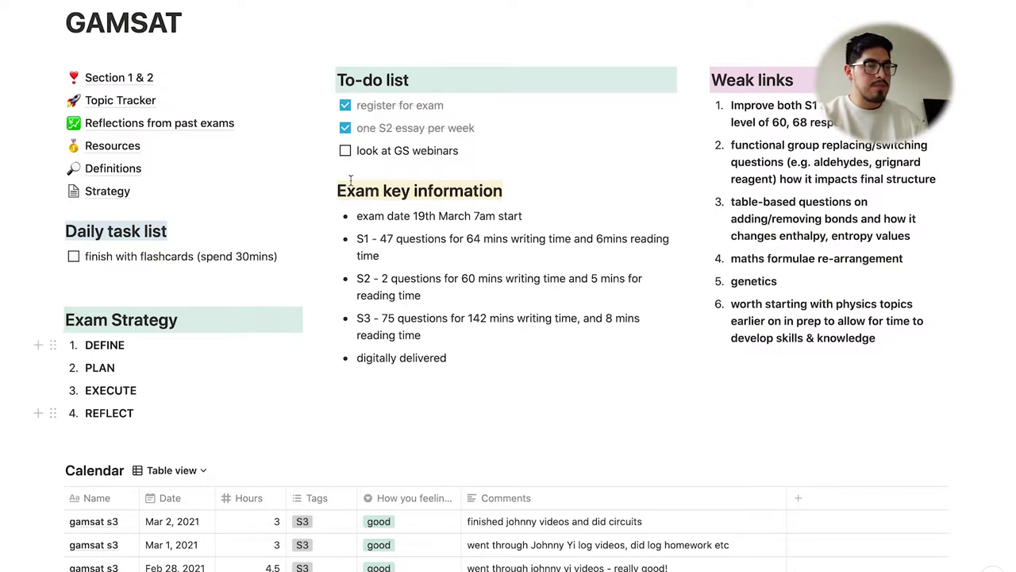
scroll(407, 136, up, 2)
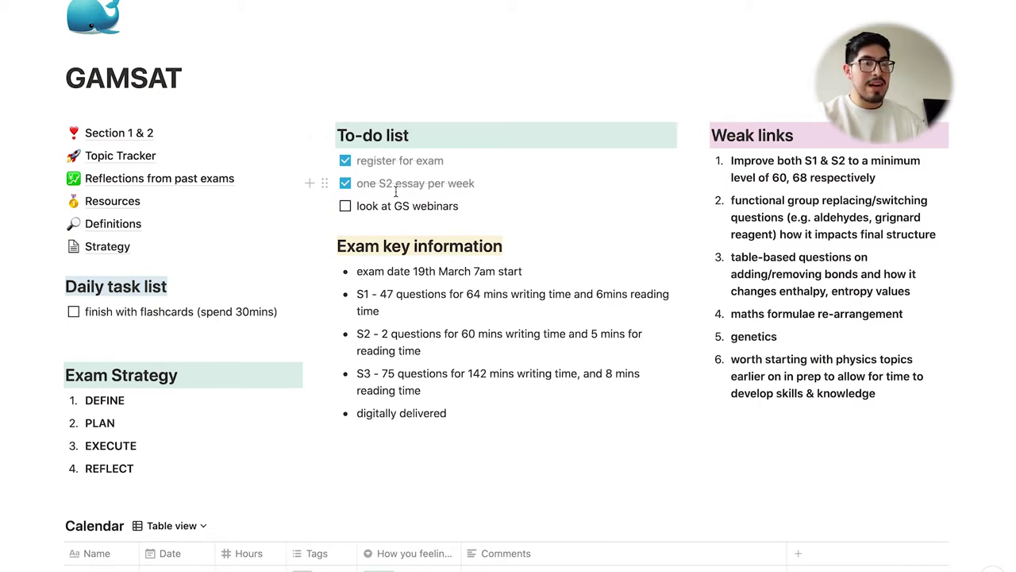
scroll(386, 189, down, 1)
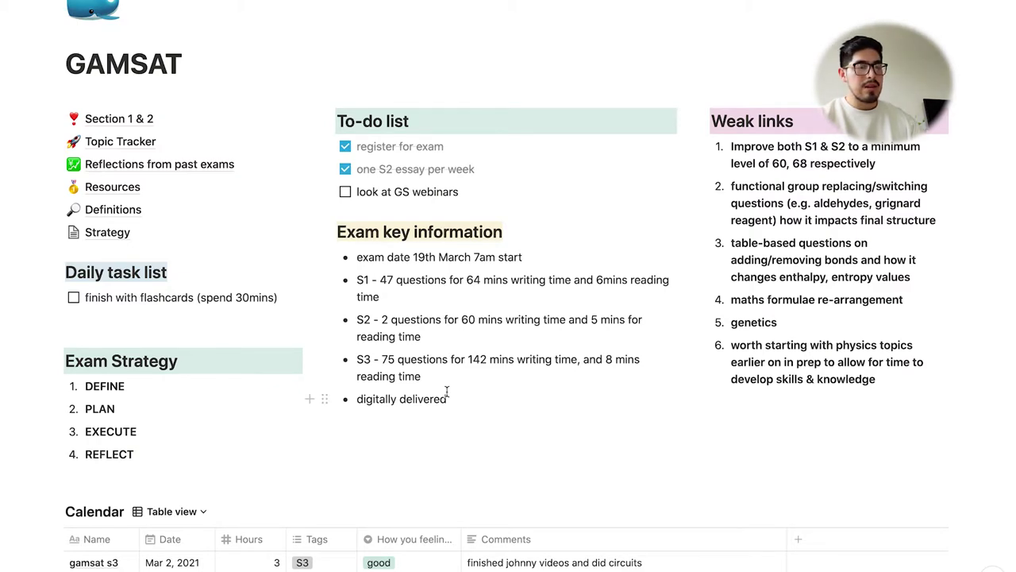
scroll(447, 392, down, 1)
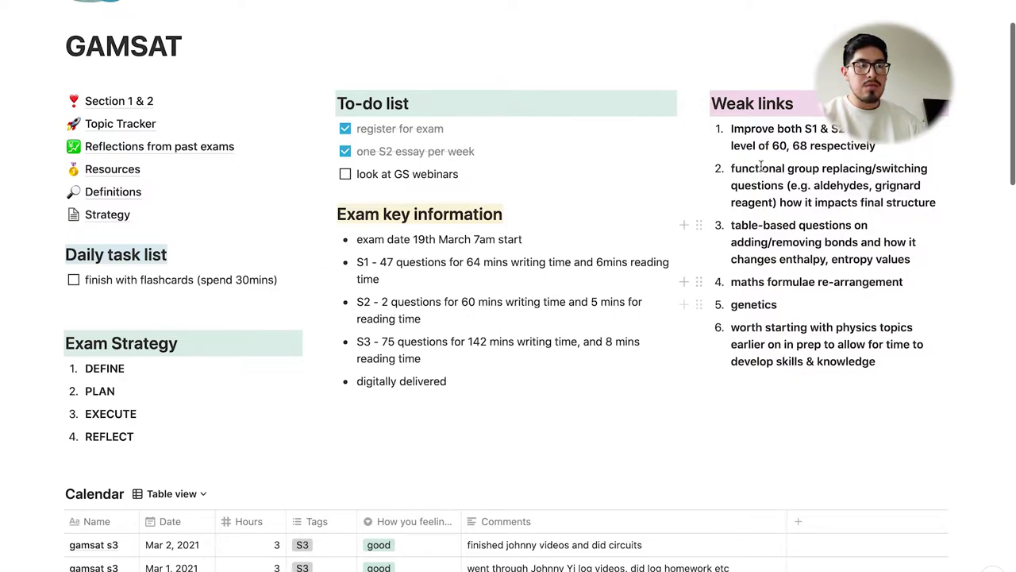
- Try moving the physics topics weak link on the Improvement areas board, then leave it in place
drag(884, 373, 884, 361)
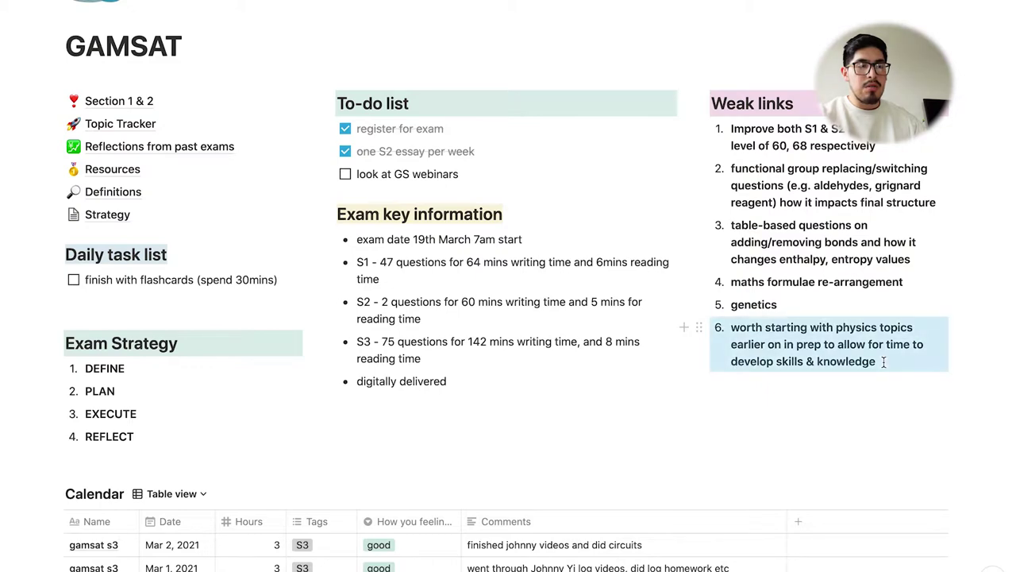
click(884, 361)
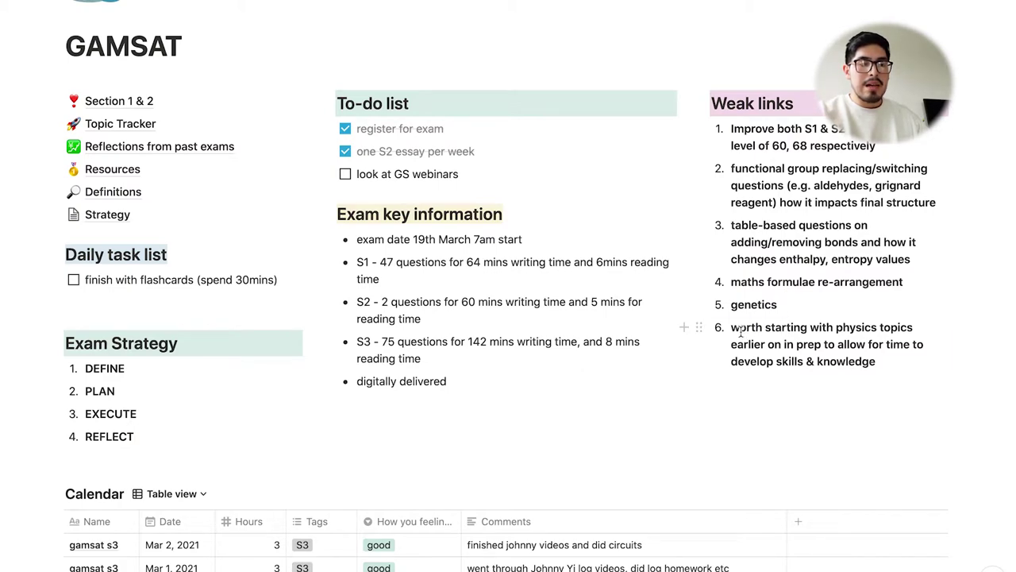
drag(743, 332, 784, 333)
click(826, 340)
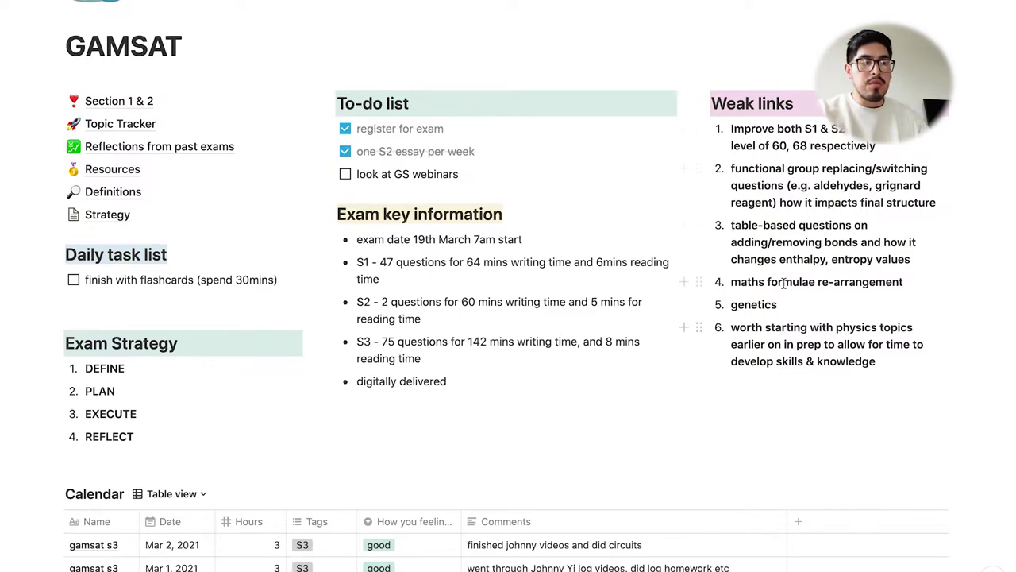
- Scroll down and back up the Section 1 & 2 page to review its goals and board
scroll(685, 302, down, 3)
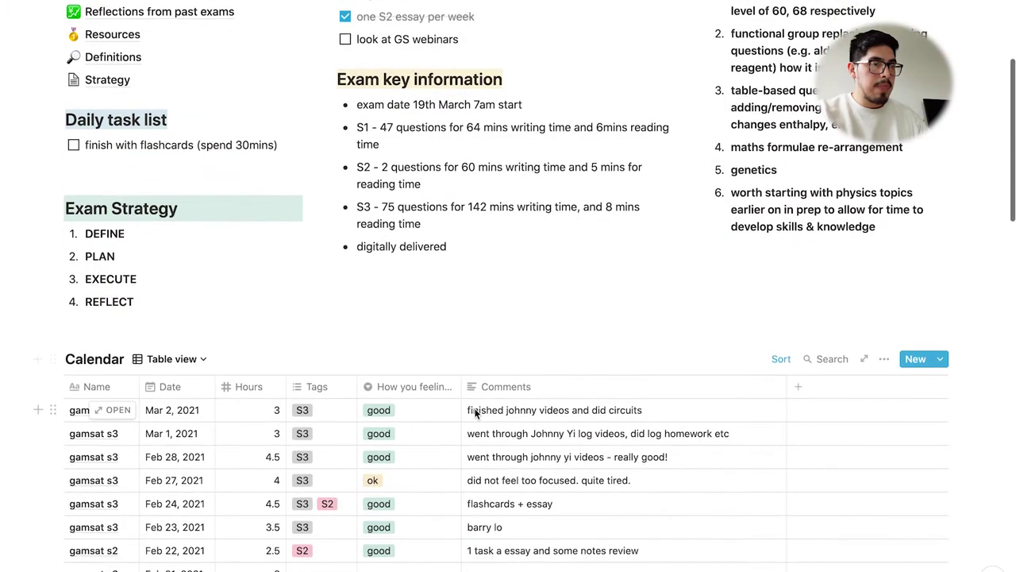
scroll(475, 411, down, 5)
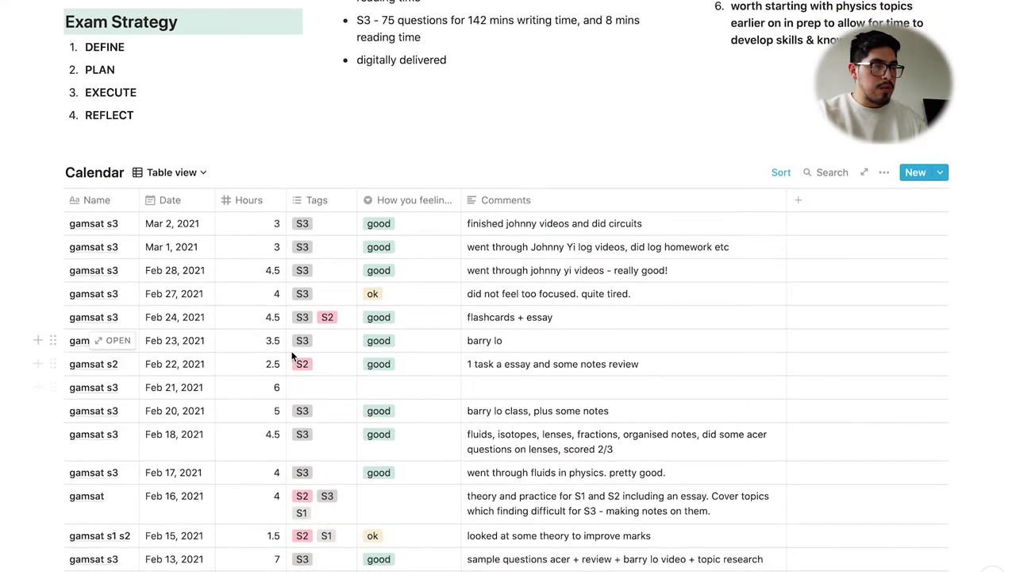
scroll(293, 356, down, 1)
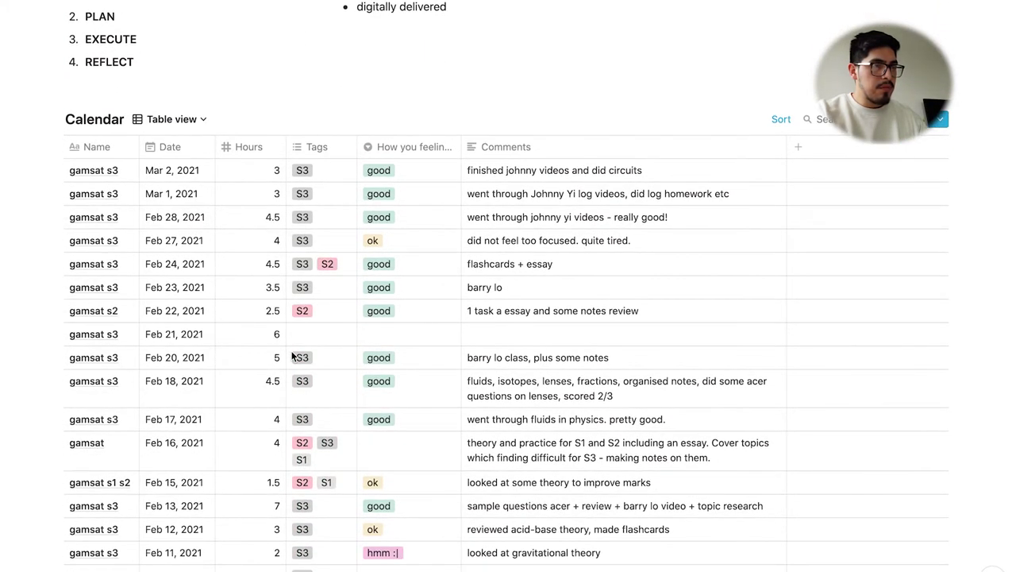
scroll(293, 357, down, 1)
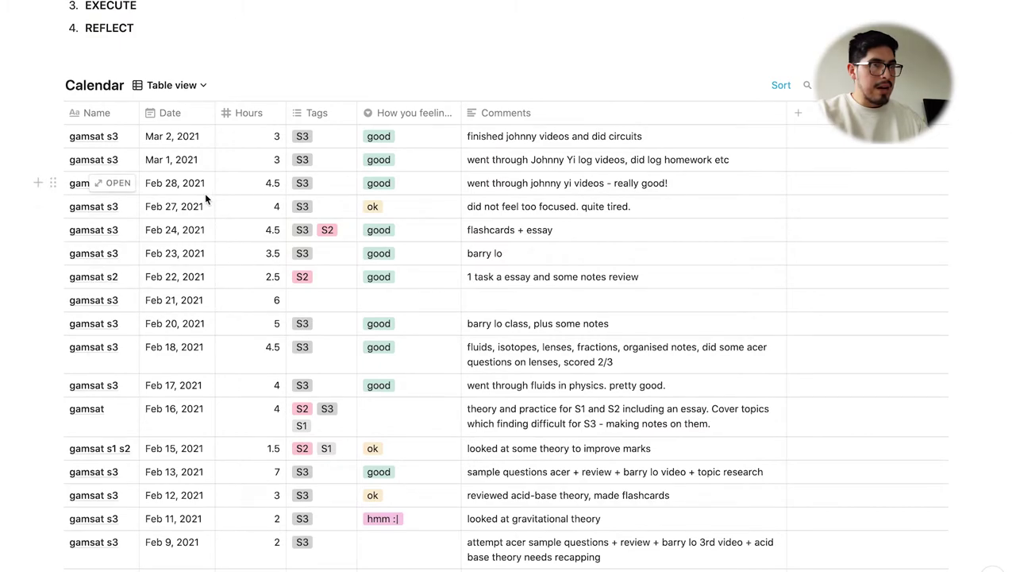
scroll(205, 193, down, 1)
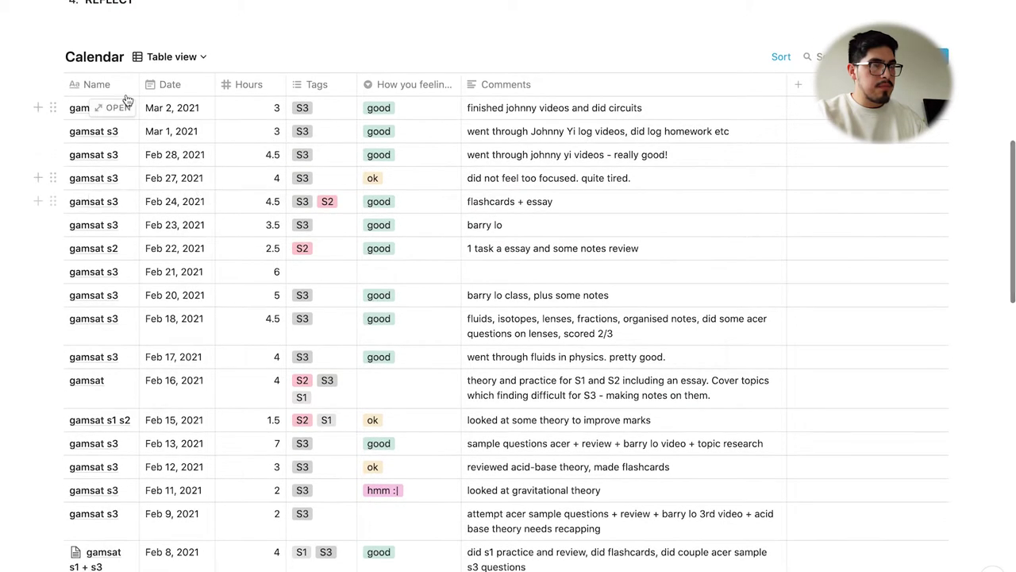
scroll(96, 67, down, 1)
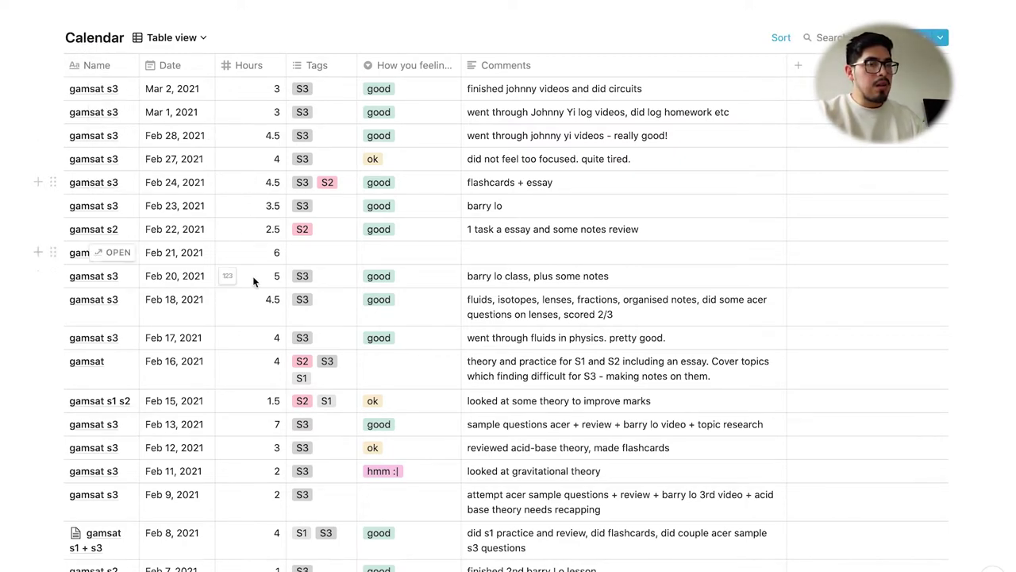
scroll(253, 276, down, 5)
scroll(253, 276, up, 5)
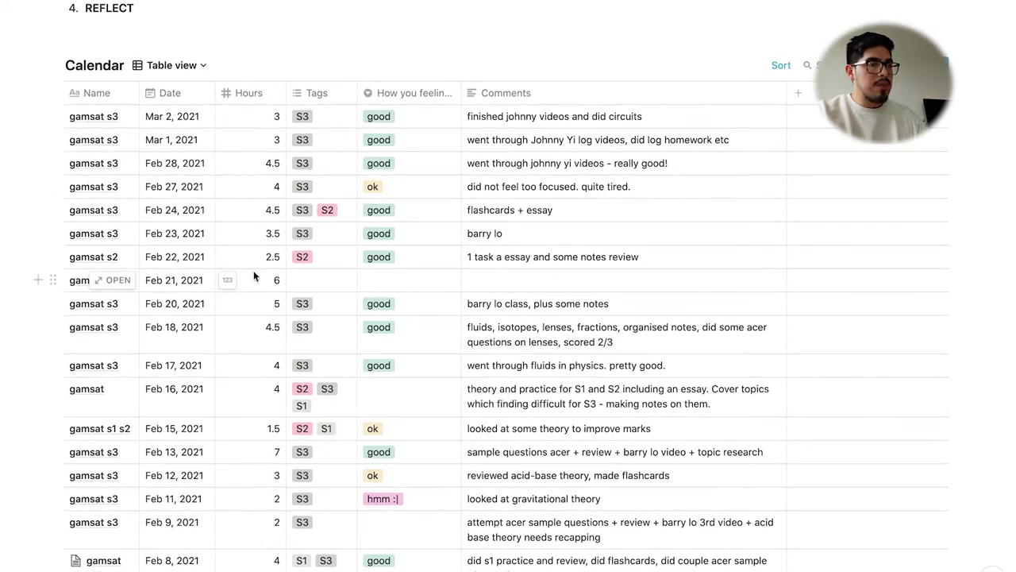
scroll(254, 276, down, 10)
scroll(253, 270, down, 5)
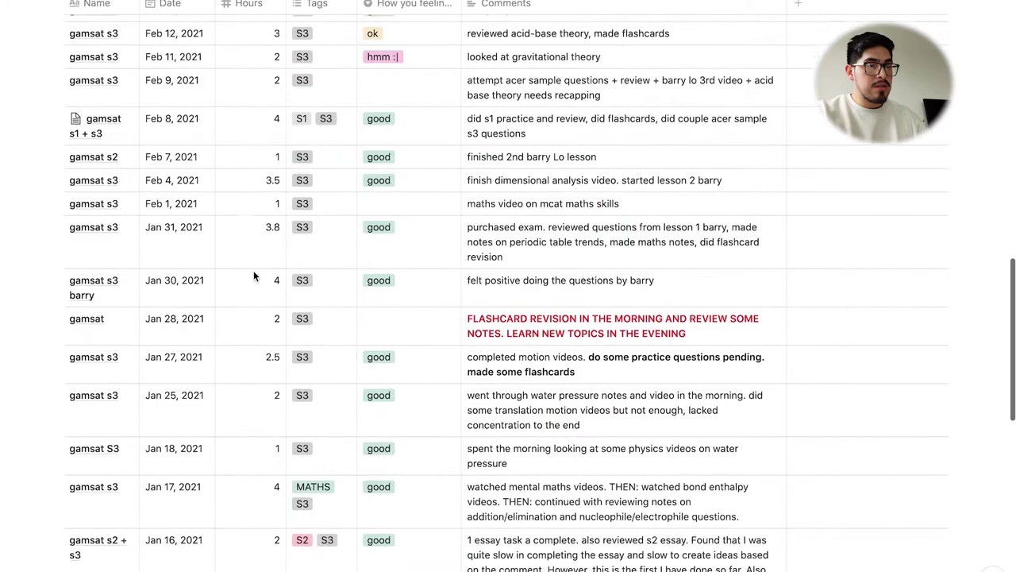
scroll(247, 527, down, 3)
scroll(247, 532, down, 3)
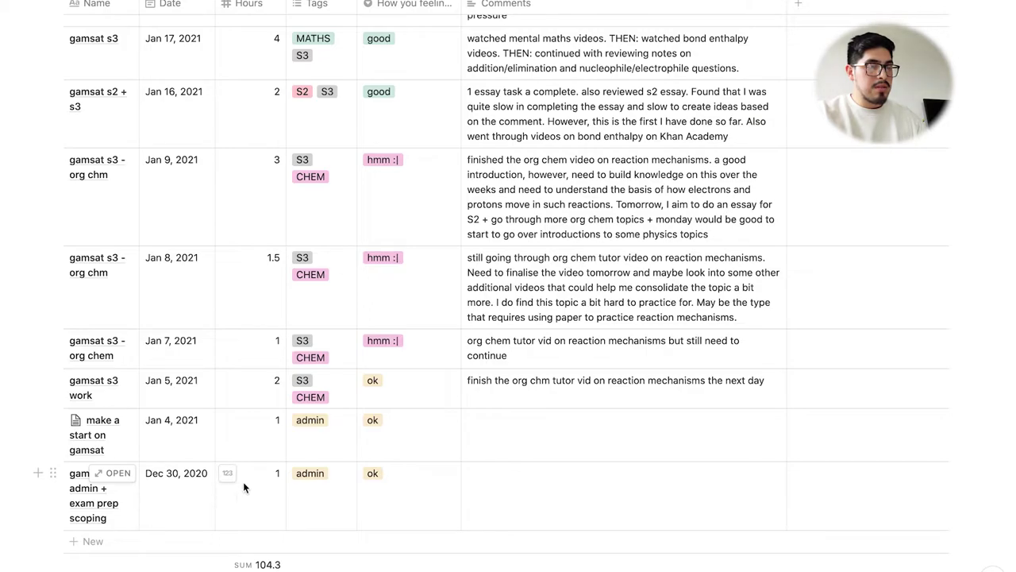
scroll(324, 458, up, 7)
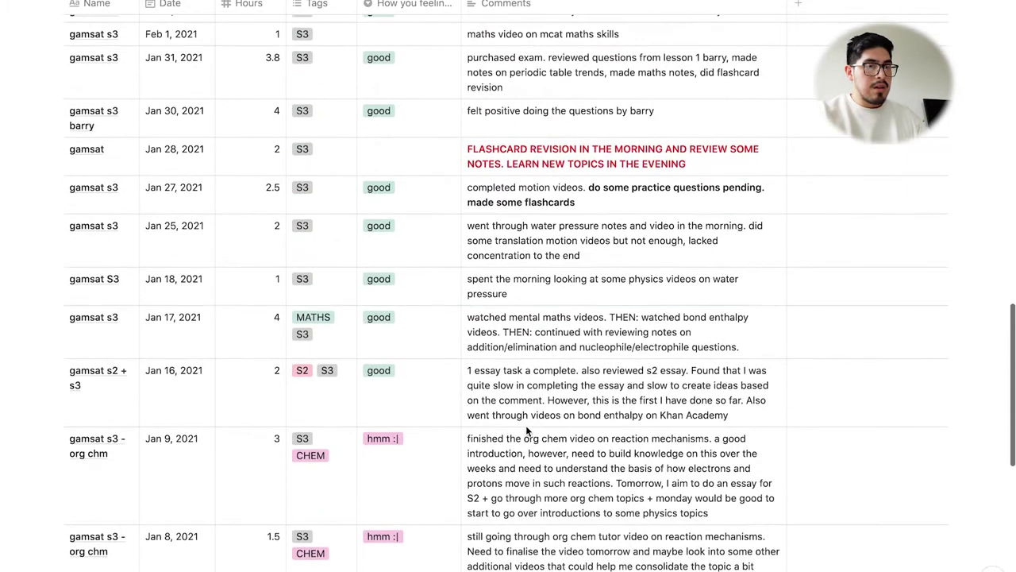
scroll(526, 425, up, 15)
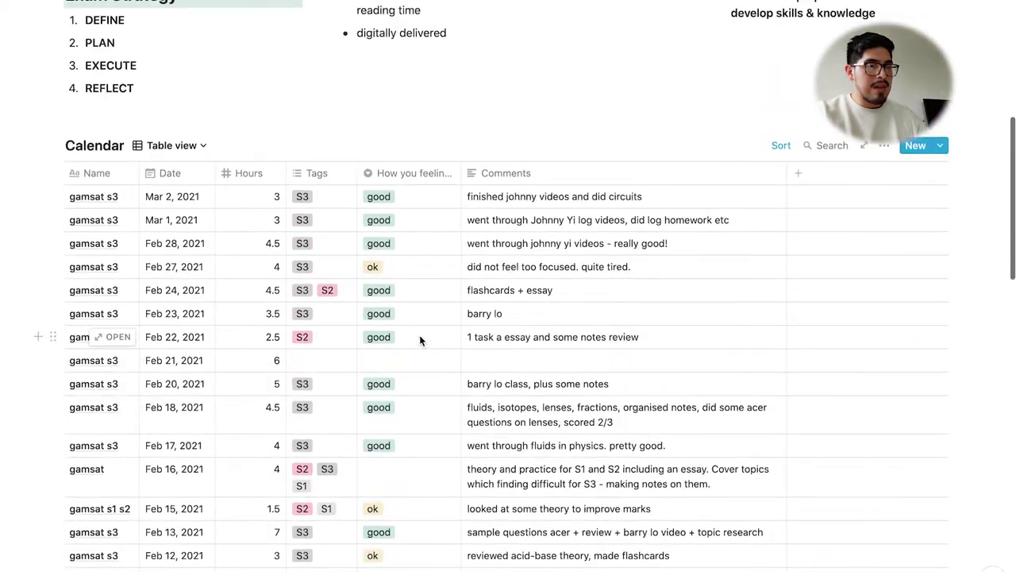
scroll(405, 430, down, 19)
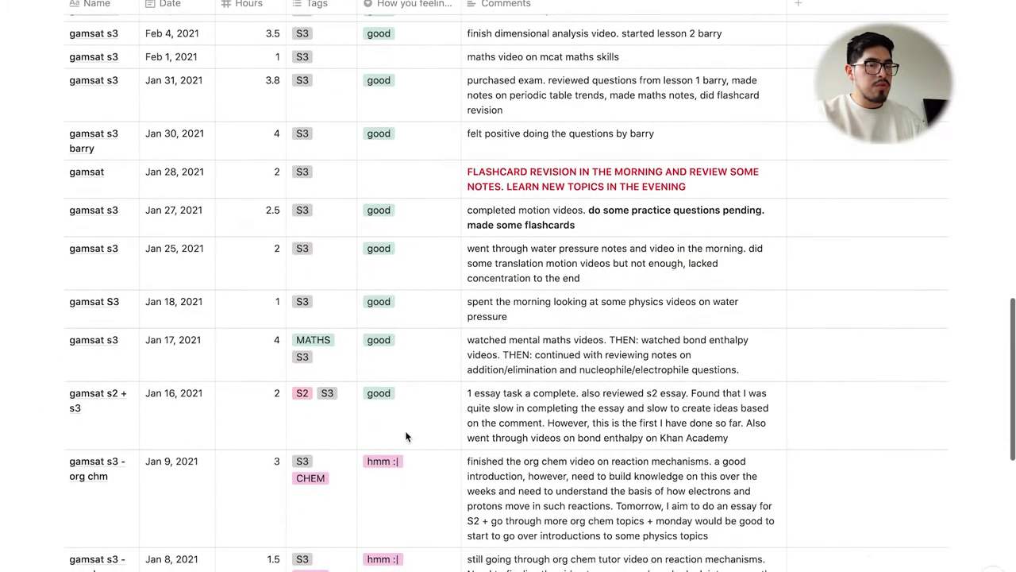
scroll(405, 430, down, 7)
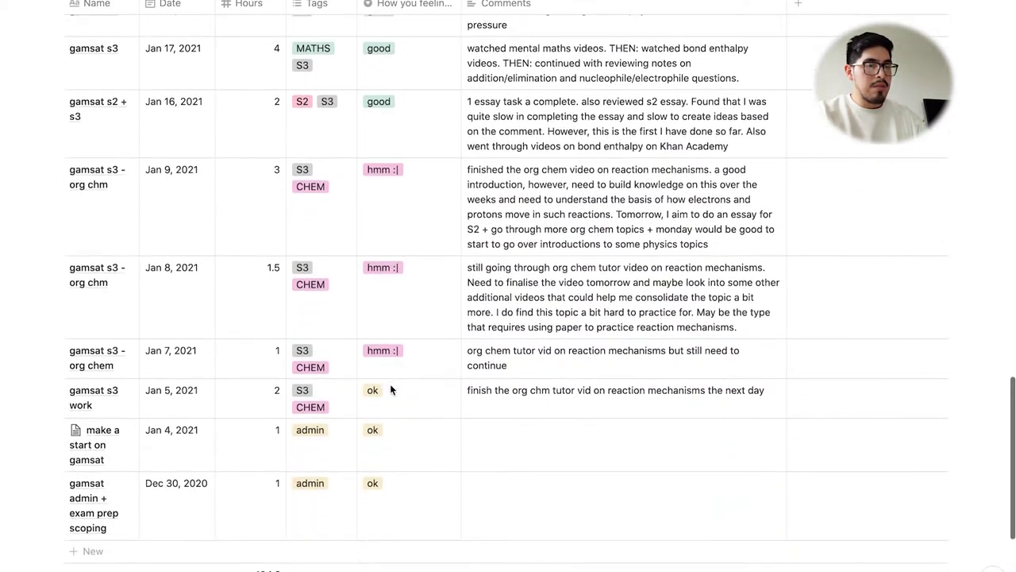
scroll(492, 443, up, 5)
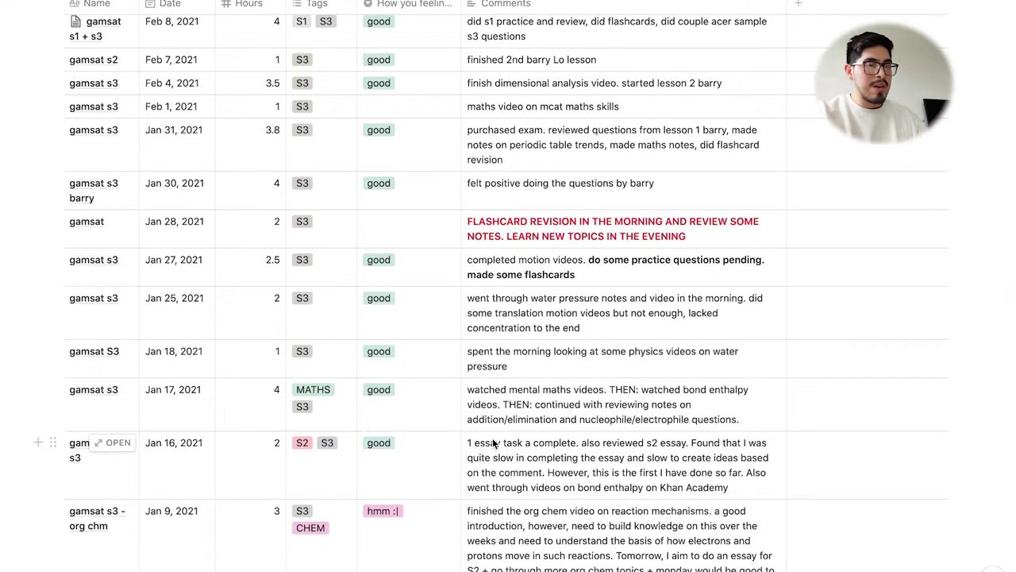
scroll(492, 443, up, 5)
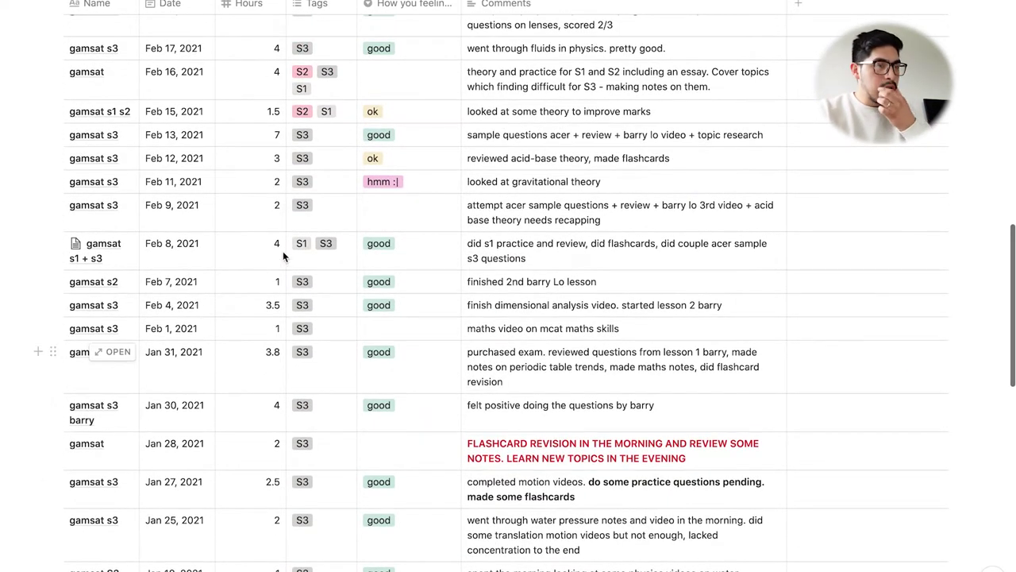
scroll(282, 255, up, 3)
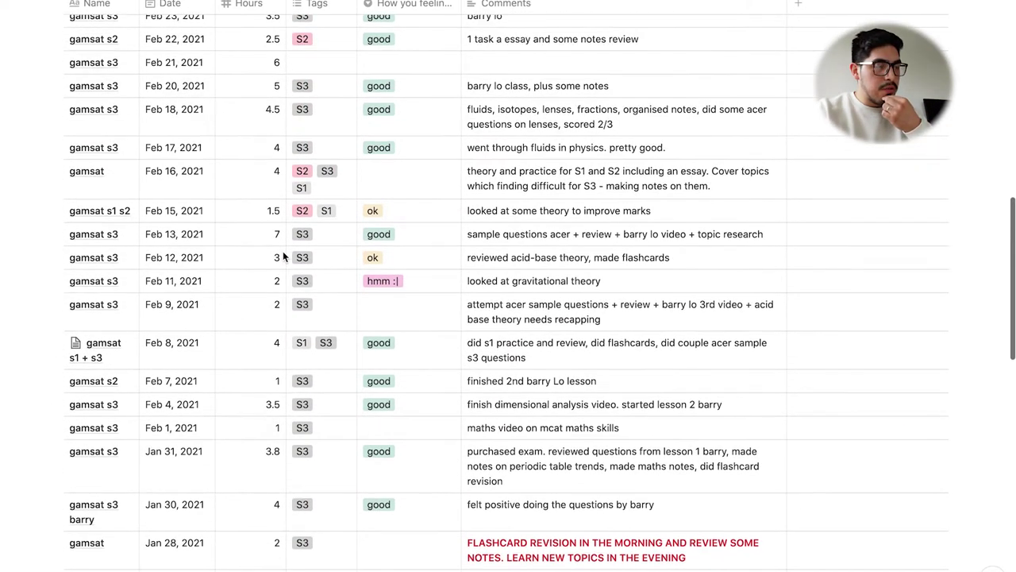
scroll(284, 254, up, 3)
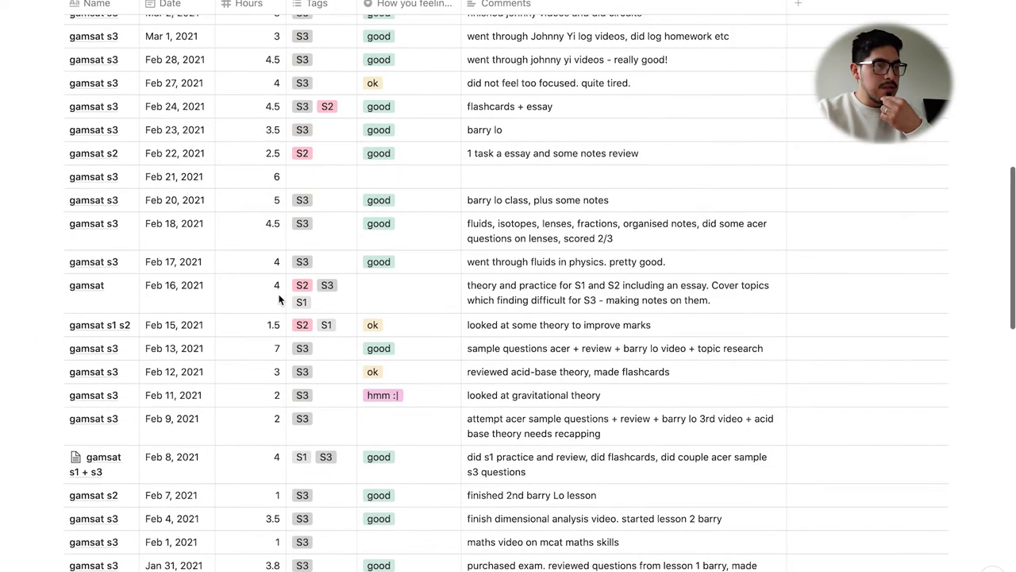
scroll(278, 262, up, 3)
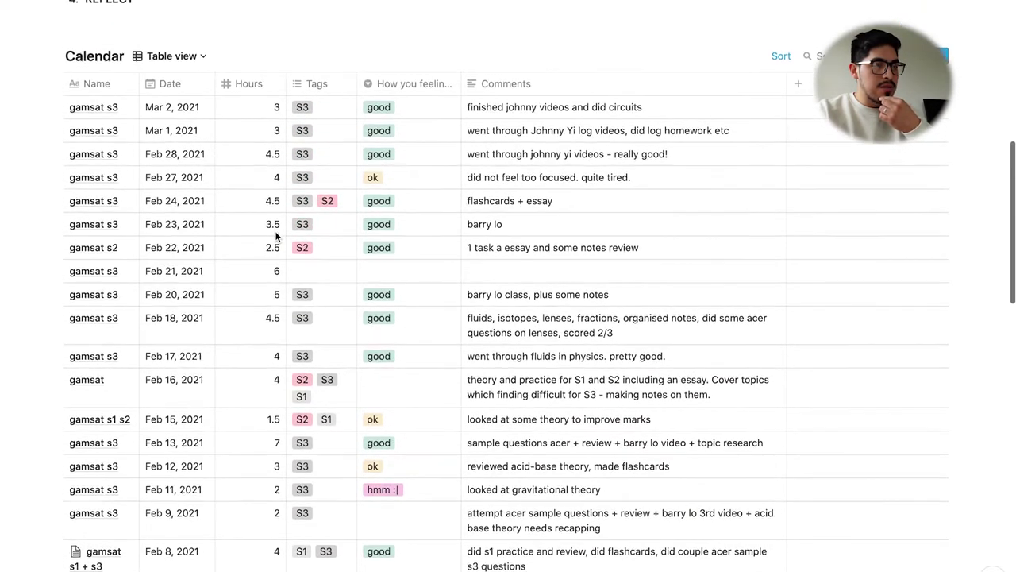
scroll(277, 235, up, 1)
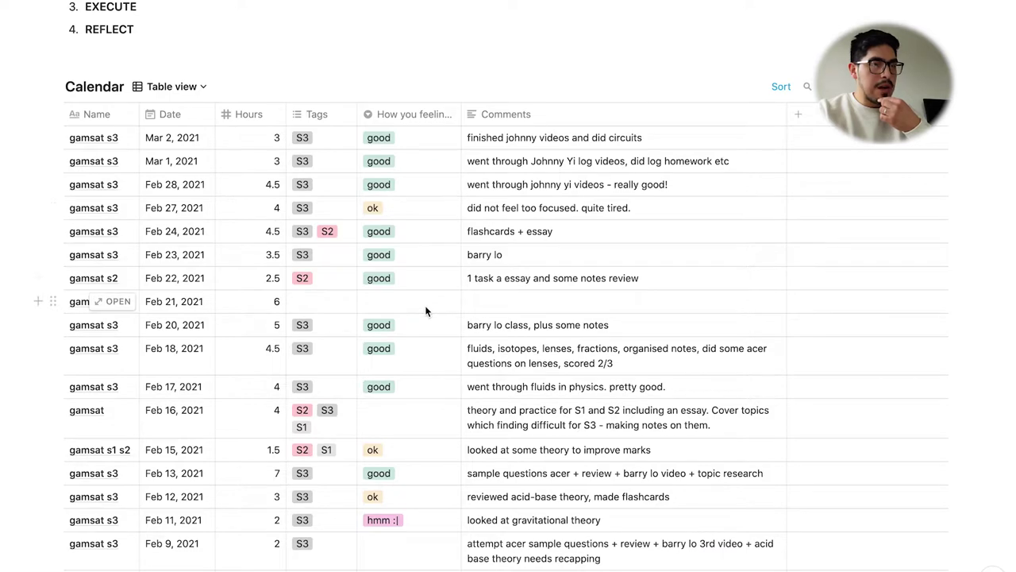
scroll(425, 310, down, 3)
scroll(425, 310, down, 3)
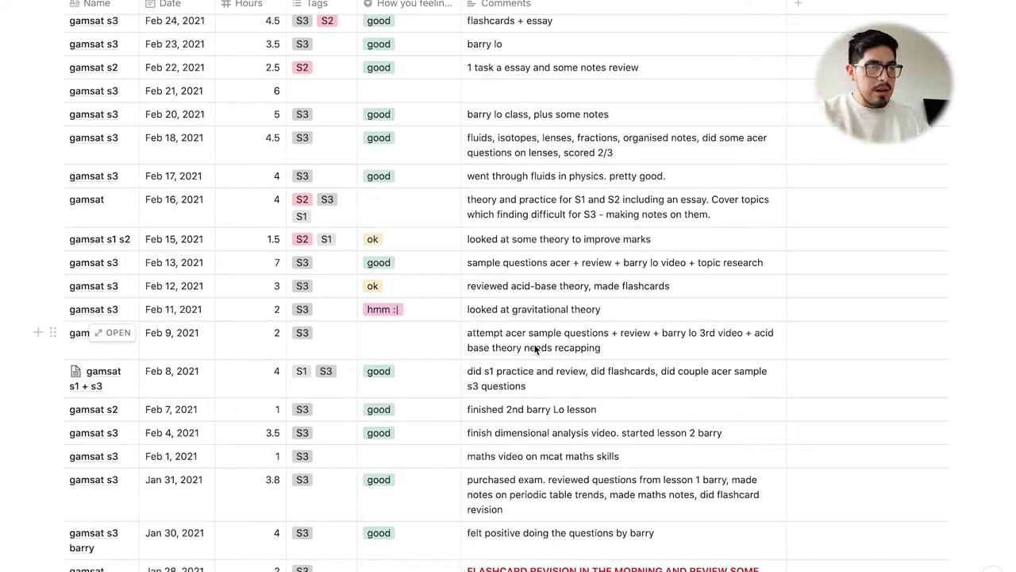
scroll(535, 349, down, 4)
scroll(535, 350, up, 10)
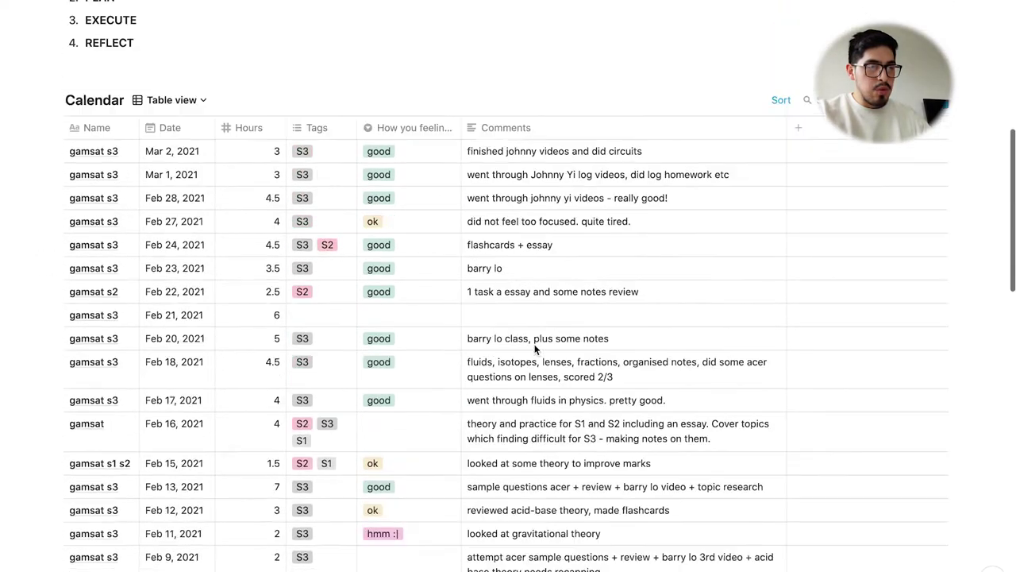
scroll(535, 350, up, 5)
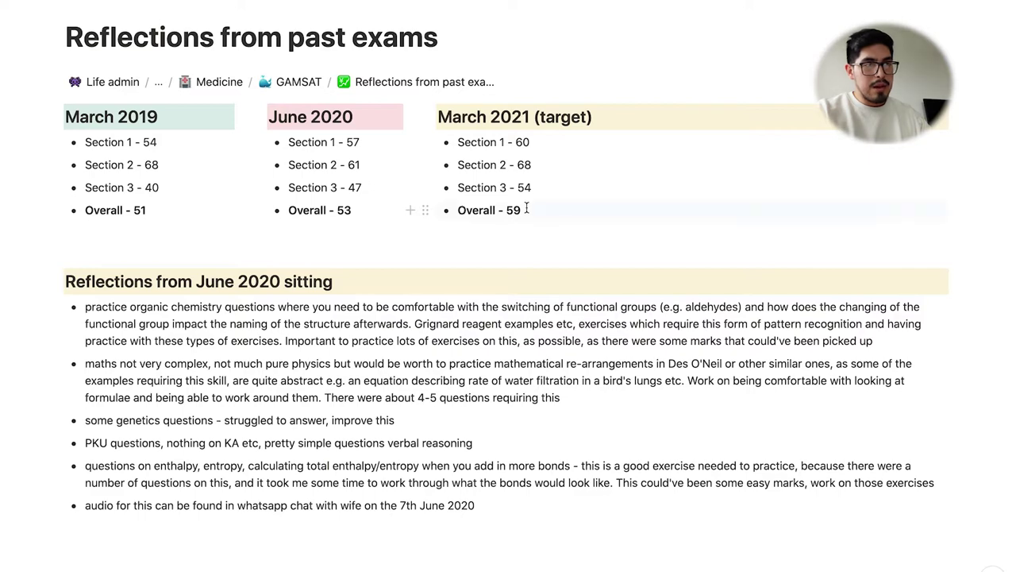
- Highlight the Overall 59 target line and the first June 2020 reflection bullet
key(Escape)
super+click(412, 323)
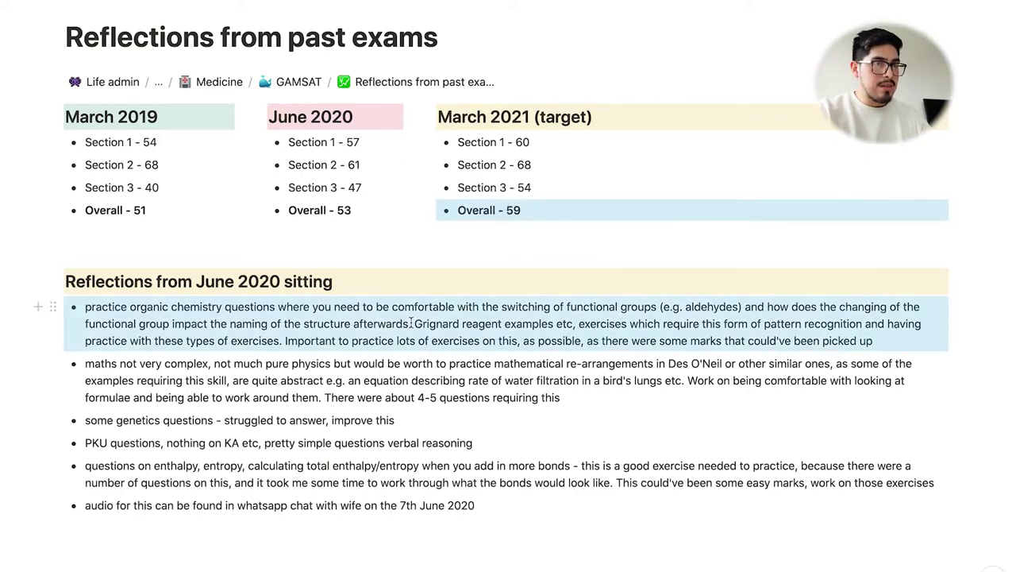
super+click(397, 340)
scroll(318, 286, down, 1)
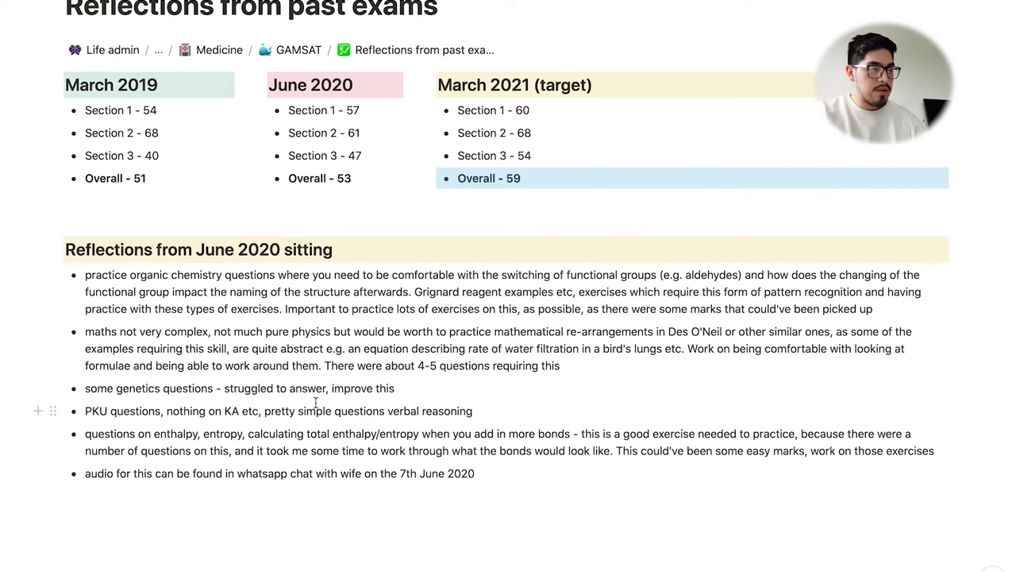
scroll(316, 403, down, 1)
- Highlight the genetics questions and audio note bullets, then scroll back to the top
click(145, 356)
key(Escape)
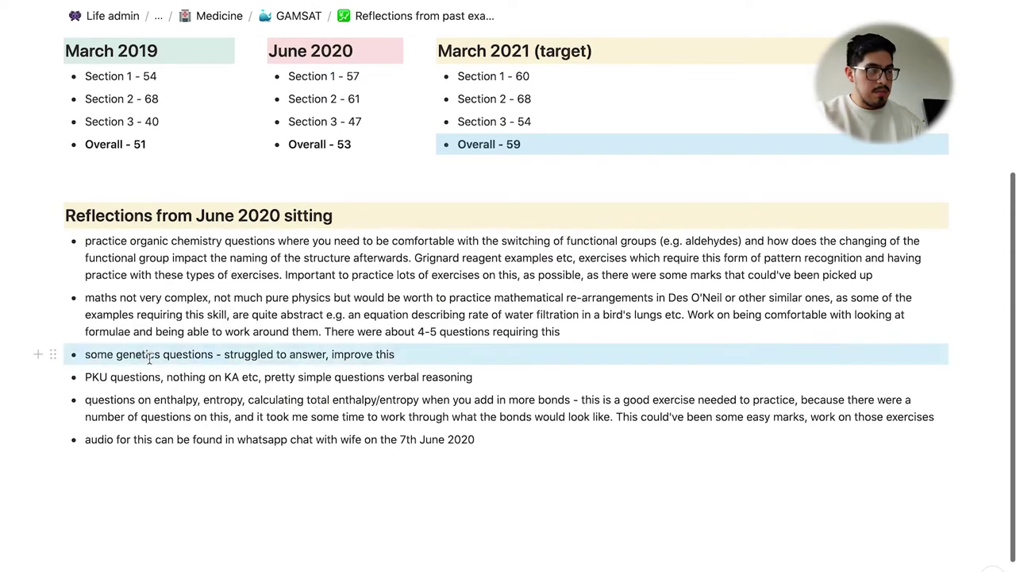
click(410, 473)
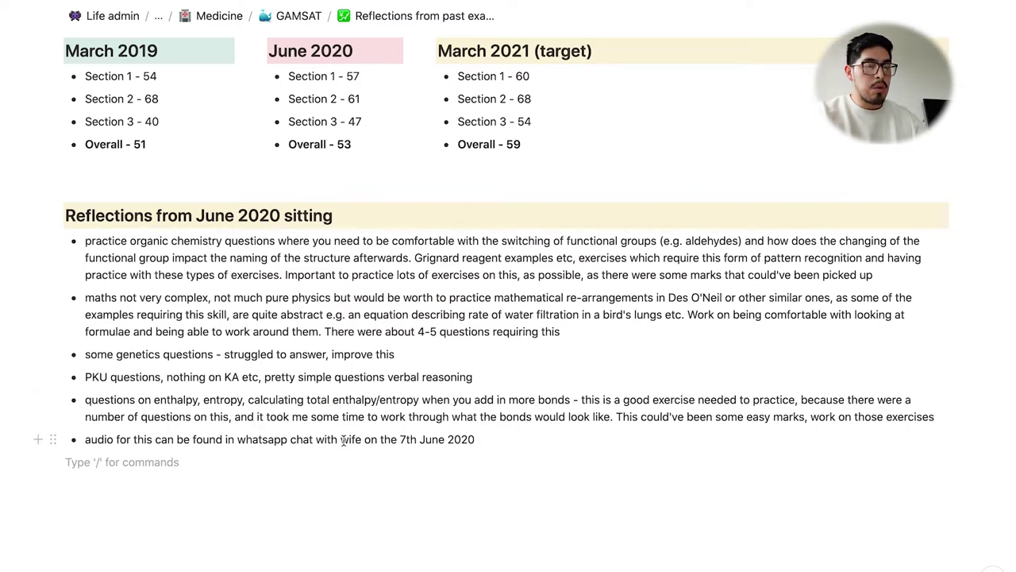
mouse_move(343, 439)
mouse_down()
mouse_move(323, 445)
mouse_move(350, 449)
mouse_up()
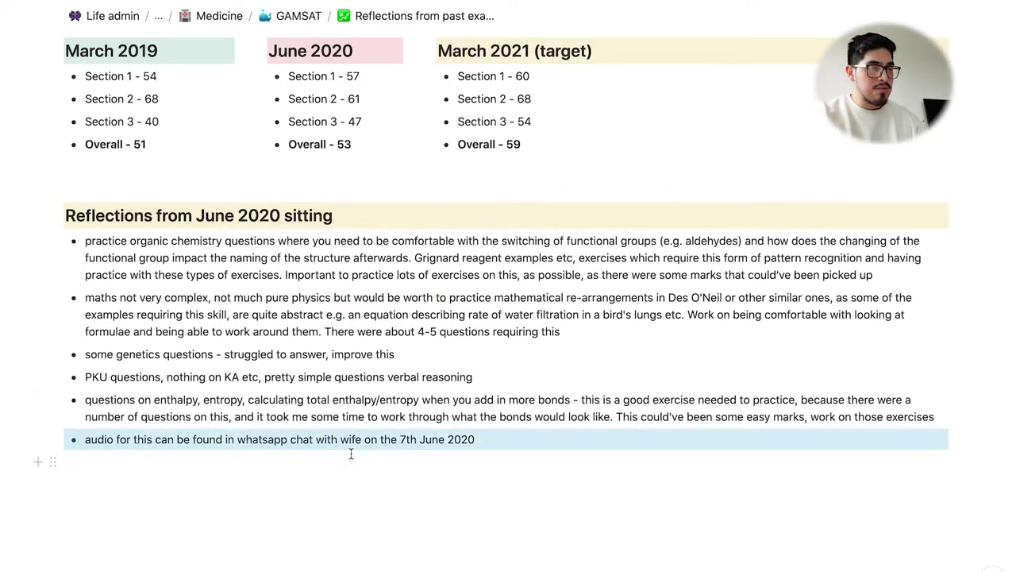
click(344, 445)
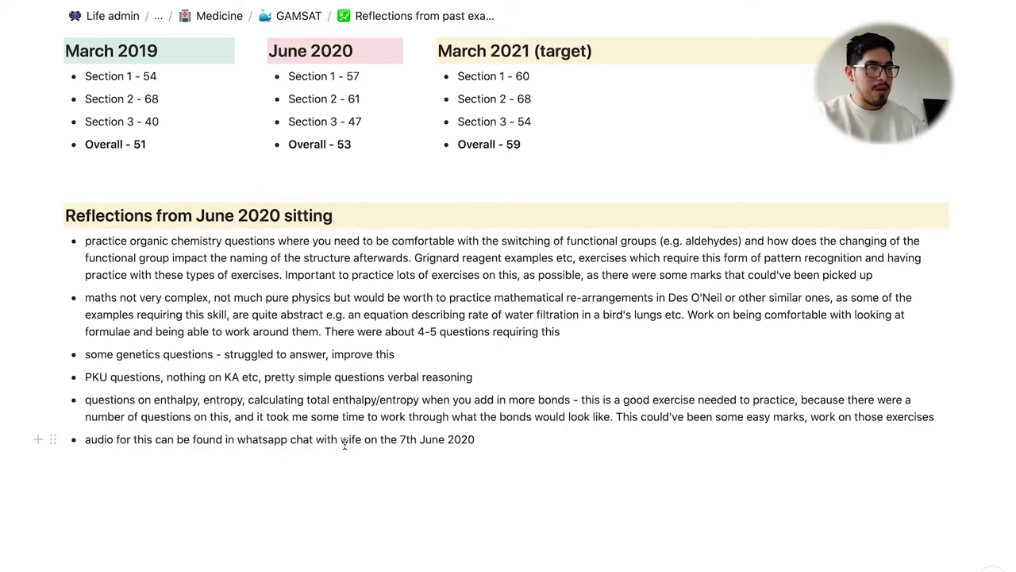
scroll(345, 444, up, 5)
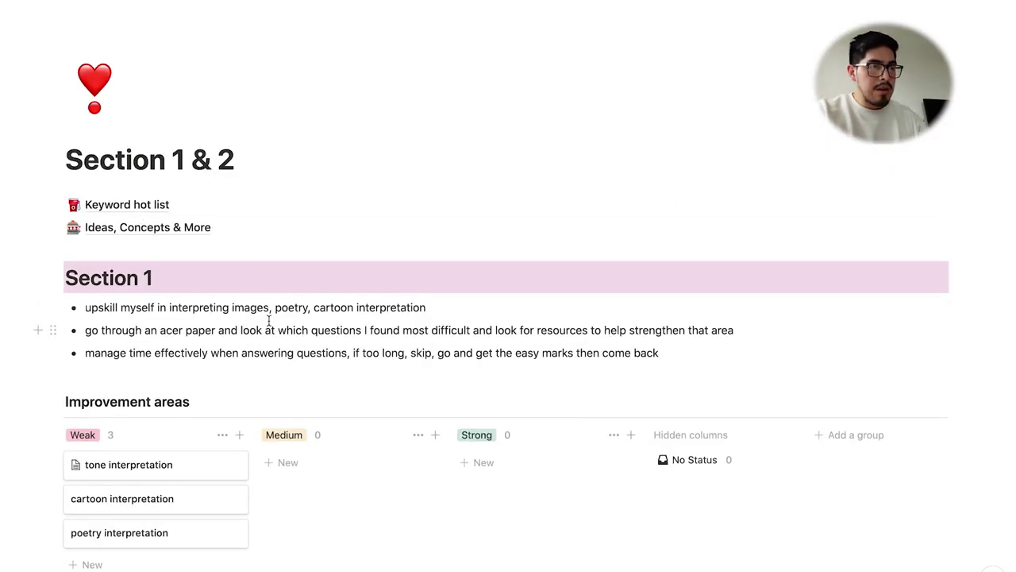
- Select the time-management bullet under Section 1 and scroll down toward Section 2
scroll(268, 319, down, 1)
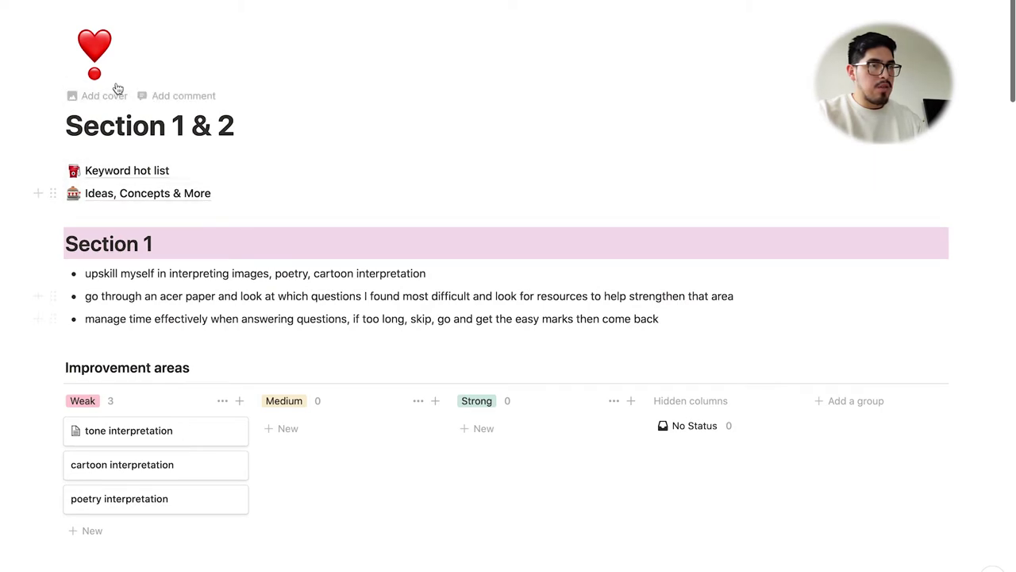
drag(45, 318, 255, 320)
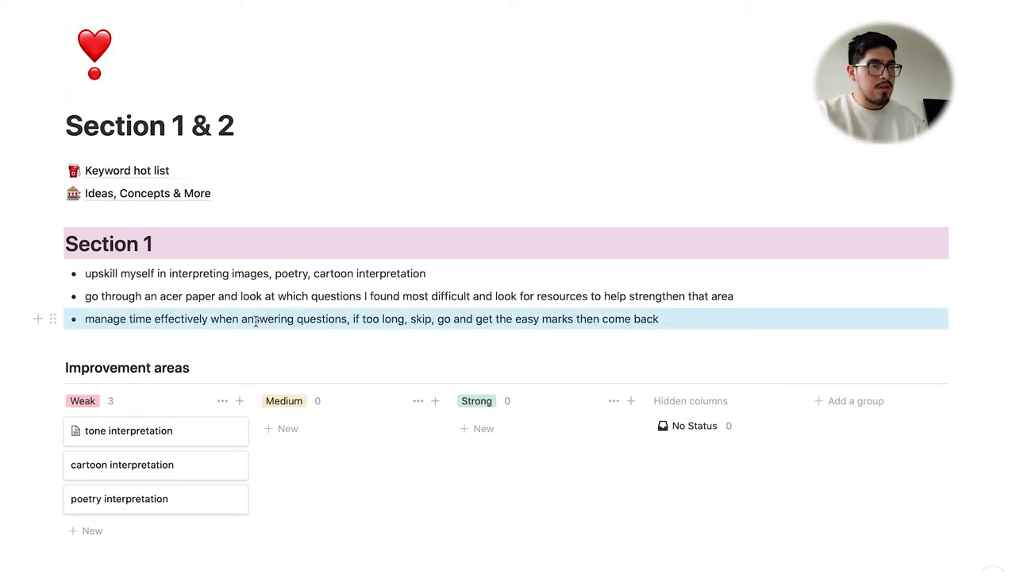
scroll(255, 320, down, 3)
scroll(331, 420, down, 2)
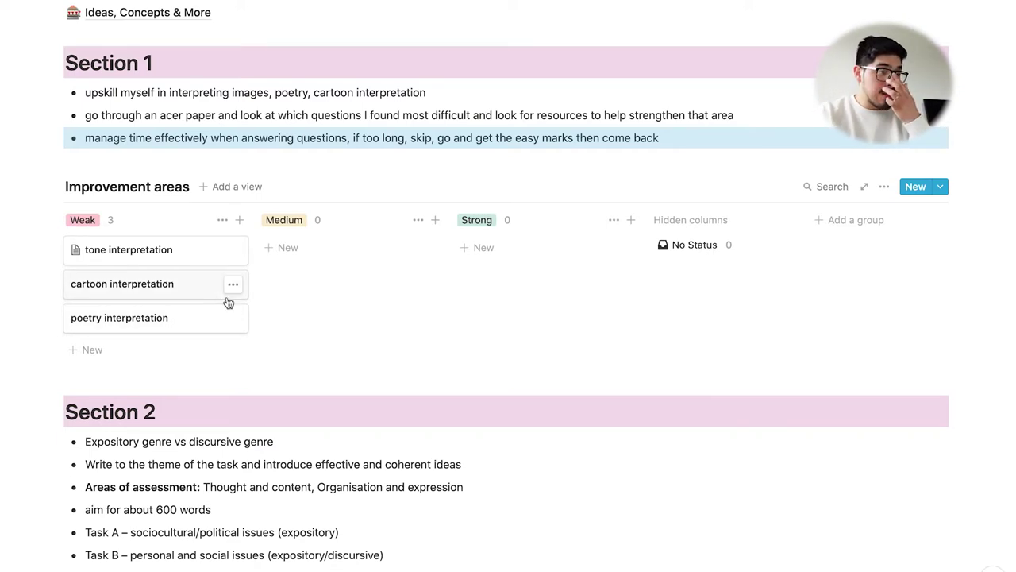
- Scroll past the Section 2 essay notes and example essay images to the S2 idea base table
scroll(227, 300, down, 5)
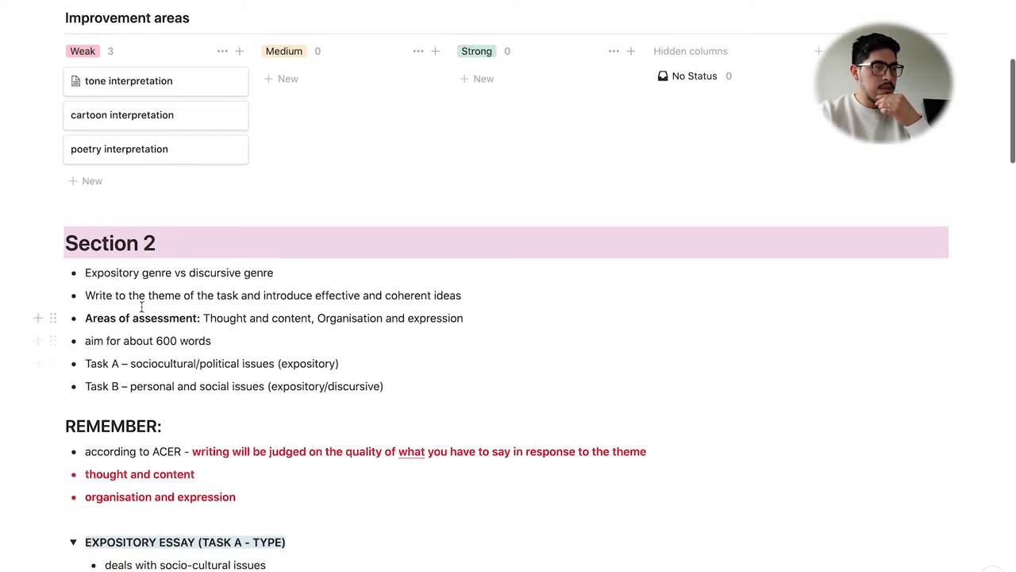
scroll(211, 374, down, 3)
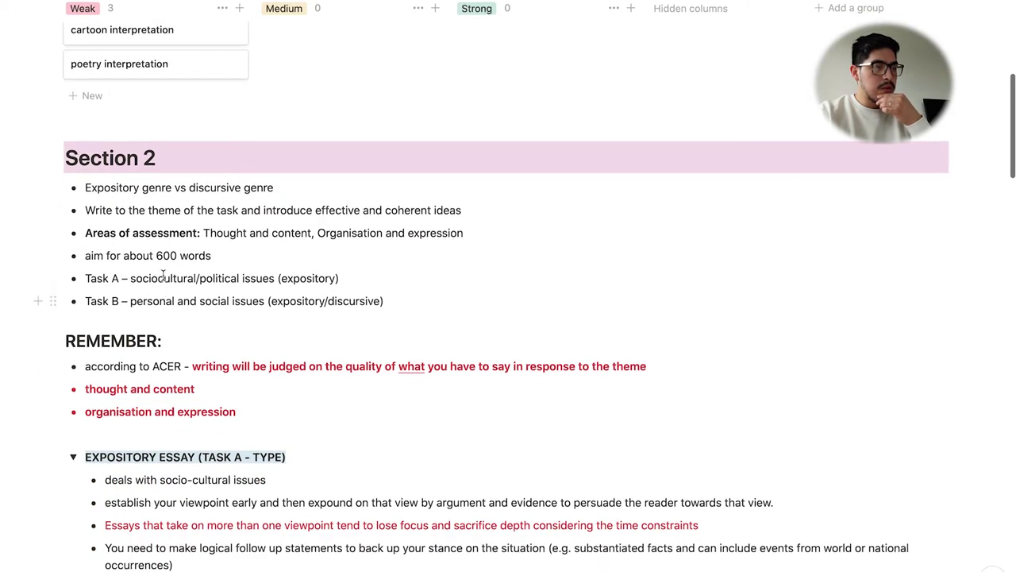
scroll(198, 275, down, 1)
scroll(199, 275, down, 2)
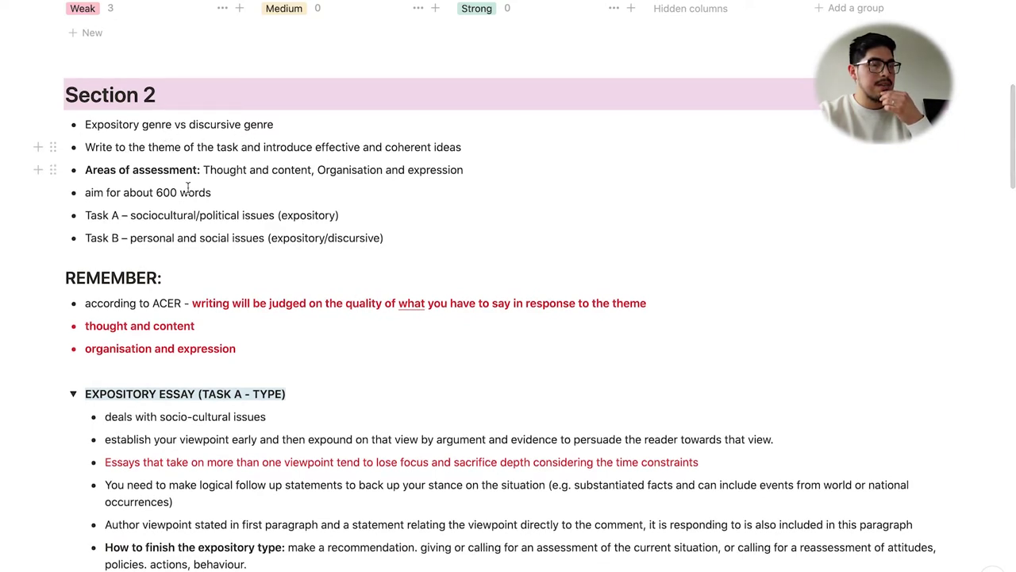
scroll(232, 281, down, 2)
scroll(232, 281, down, 4)
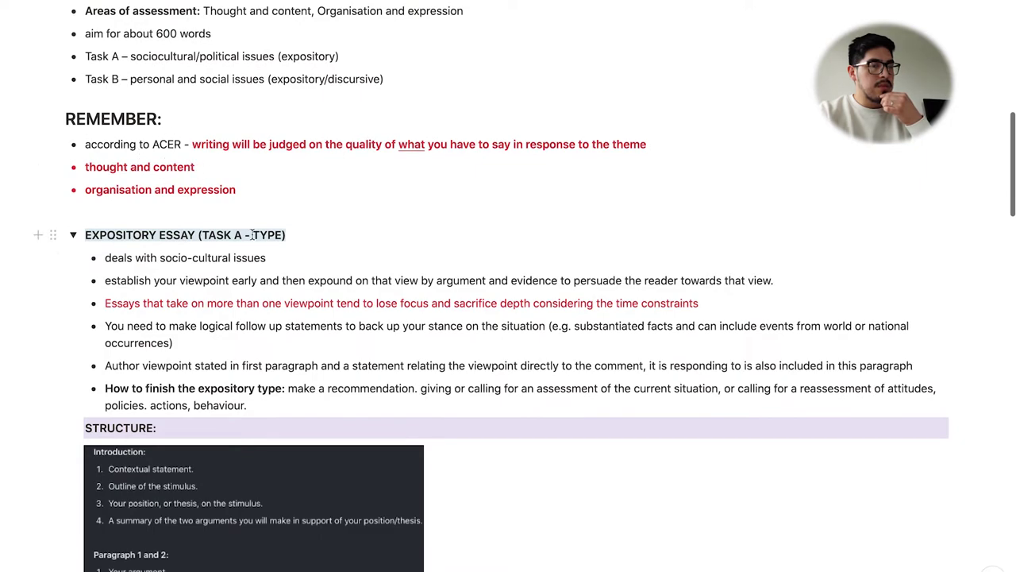
scroll(253, 235, down, 3)
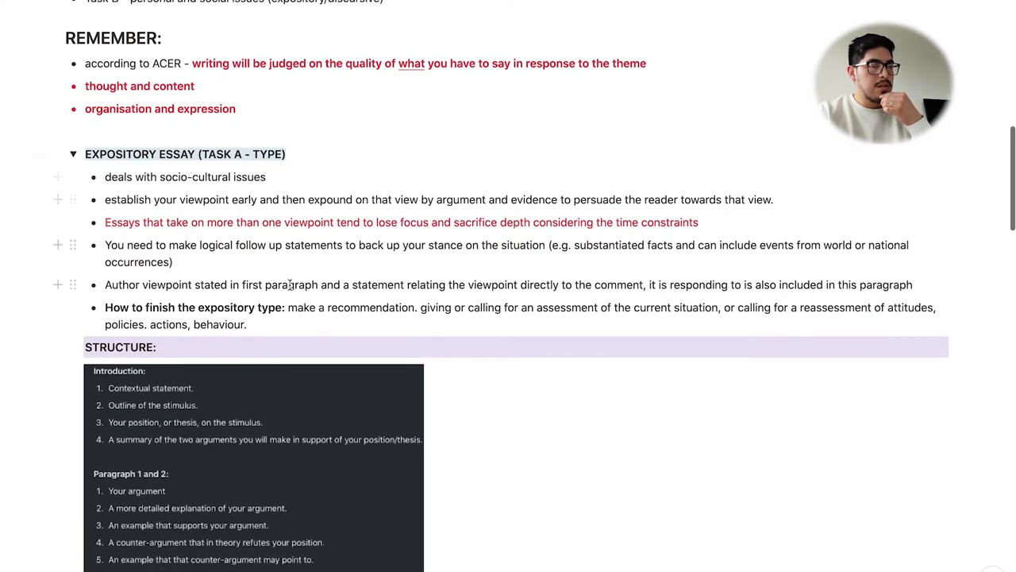
scroll(294, 317, down, 6)
scroll(299, 360, down, 8)
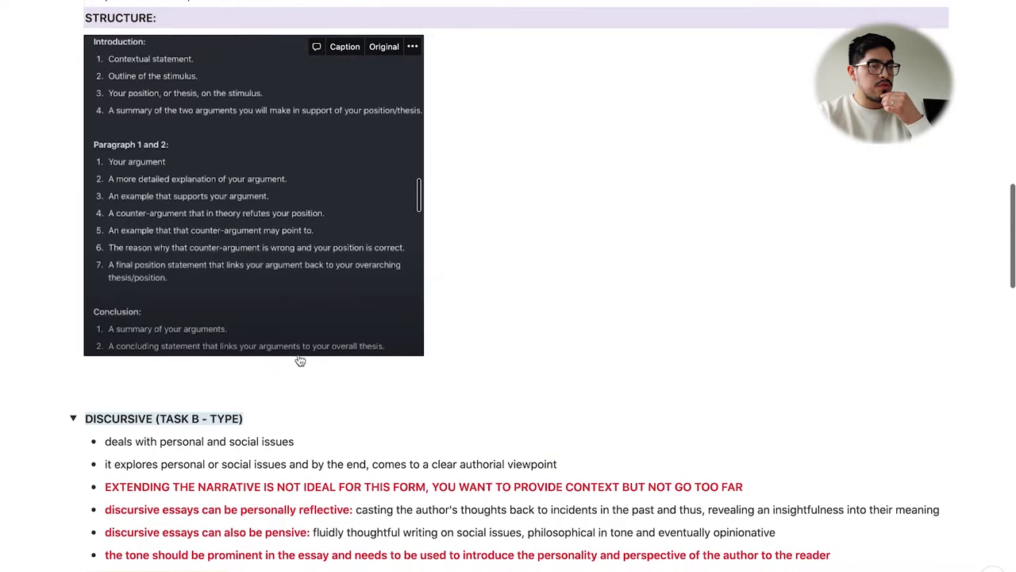
scroll(306, 432, down, 8)
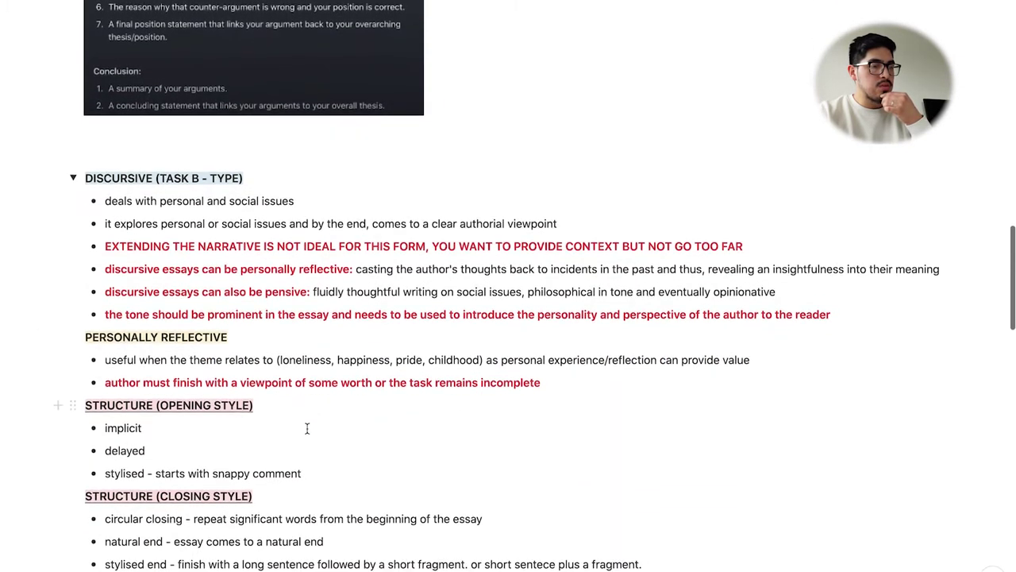
scroll(235, 437, down, 10)
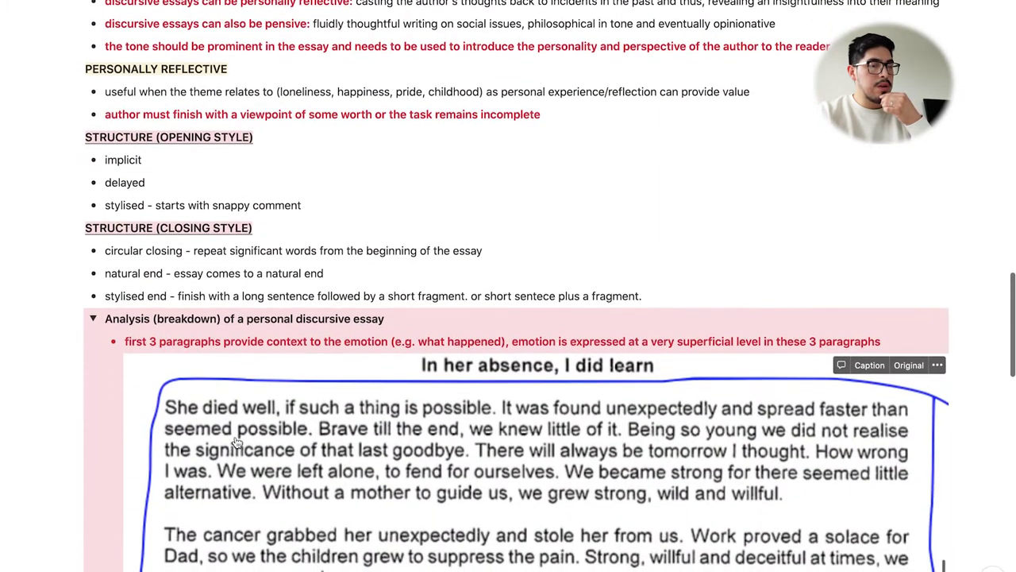
scroll(332, 367, down, 5)
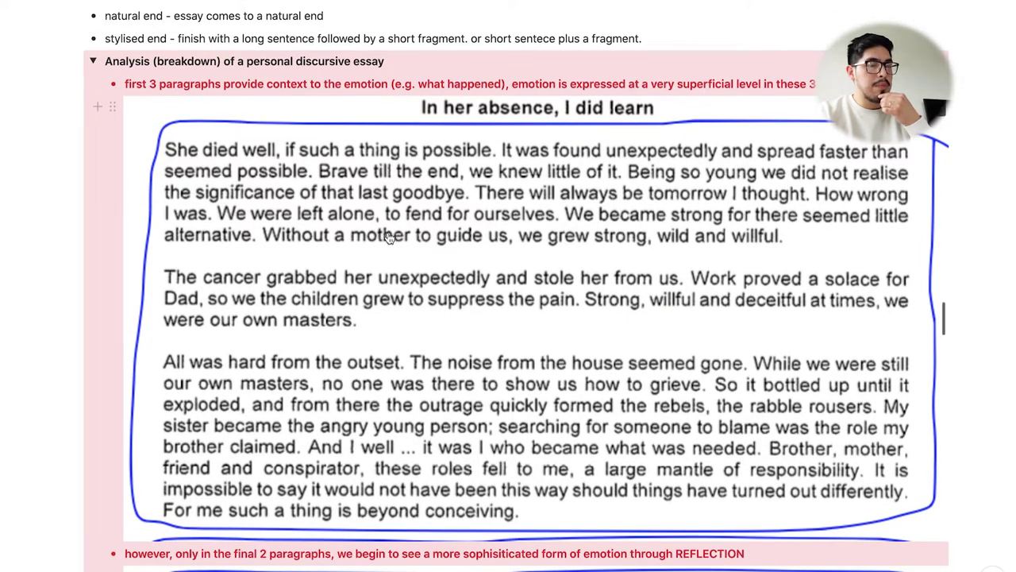
scroll(389, 238, down, 20)
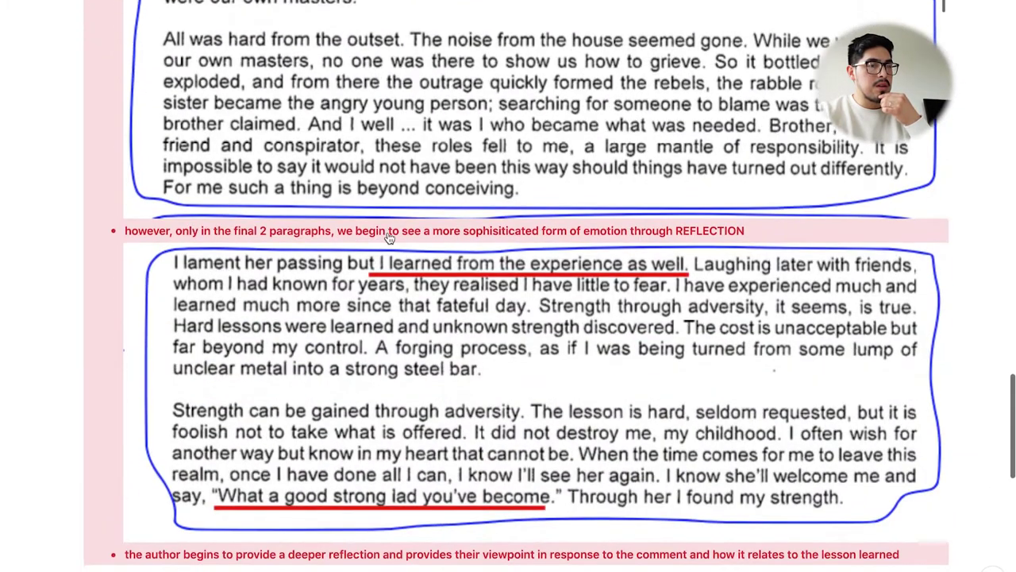
scroll(389, 232, down, 10)
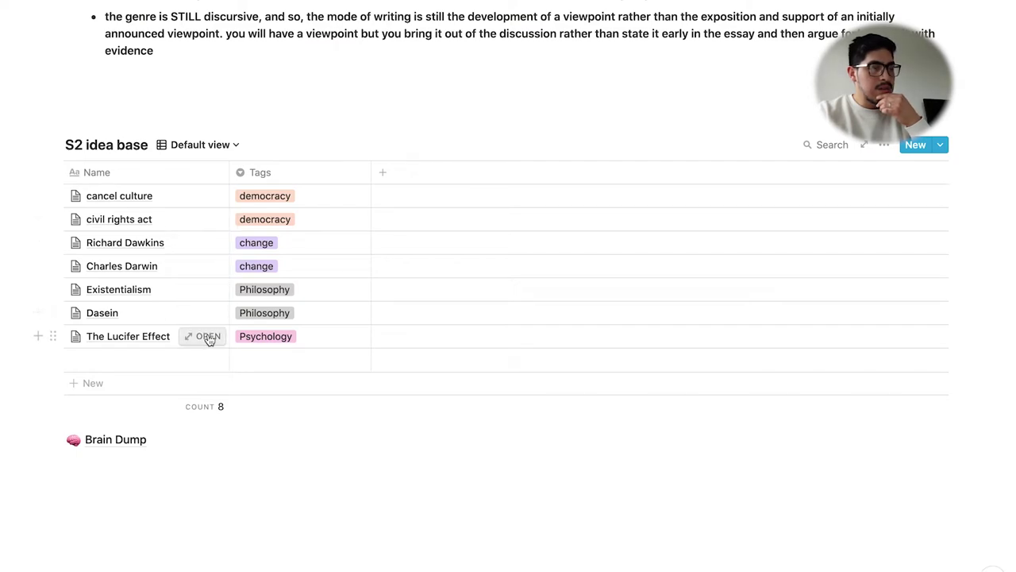
click(207, 337)
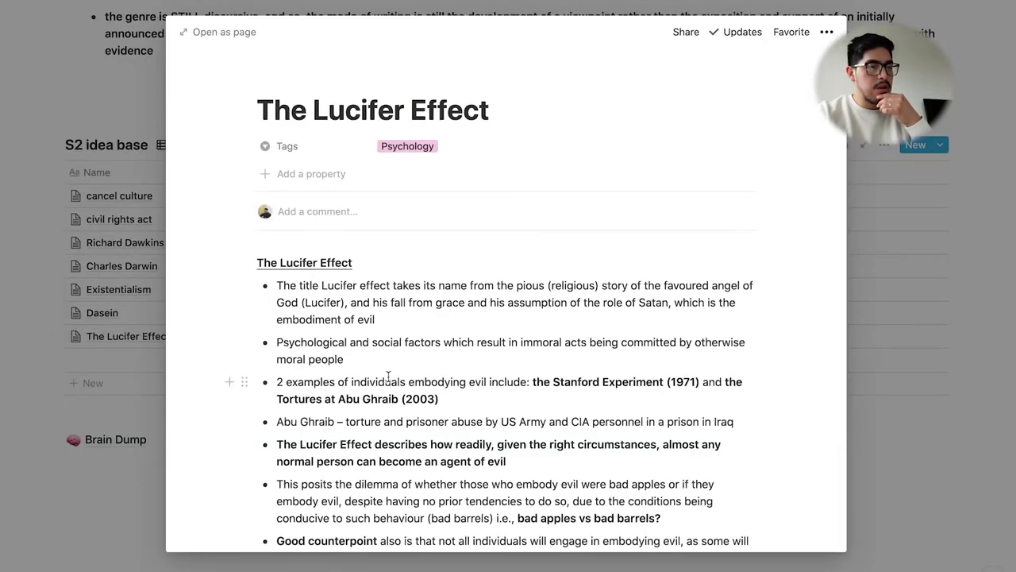
scroll(388, 376, down, 5)
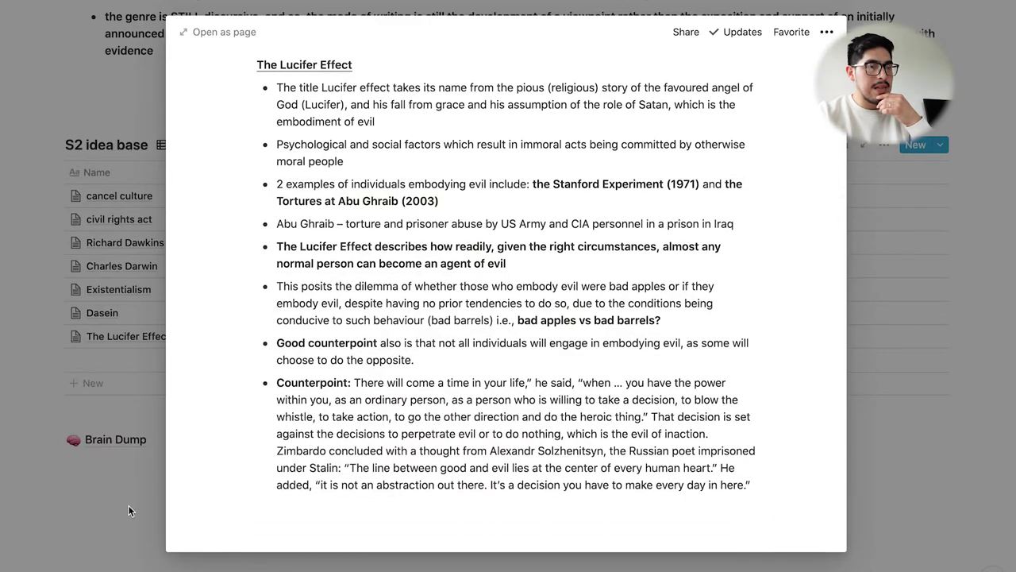
click(129, 510)
- Open the Brain Dump page, look it over, and return to Section 1 & 2 with Cmd+[
click(116, 441)
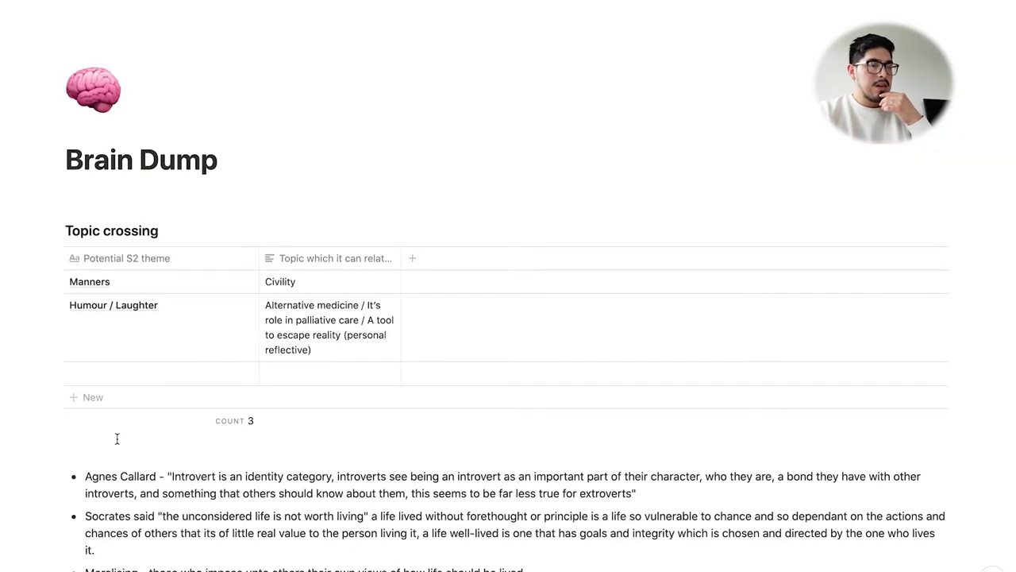
scroll(376, 508, down, 15)
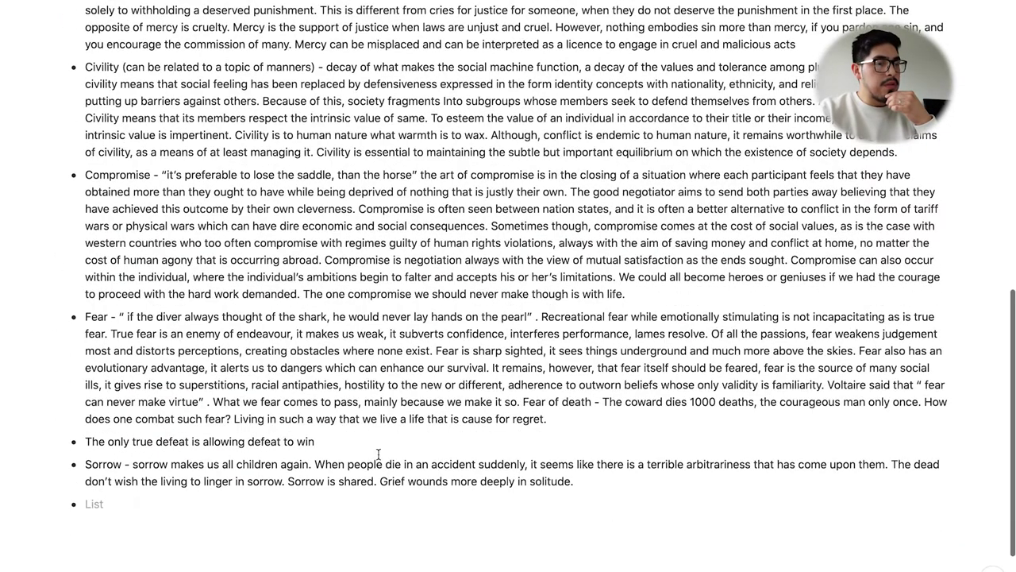
scroll(317, 445, up, 15)
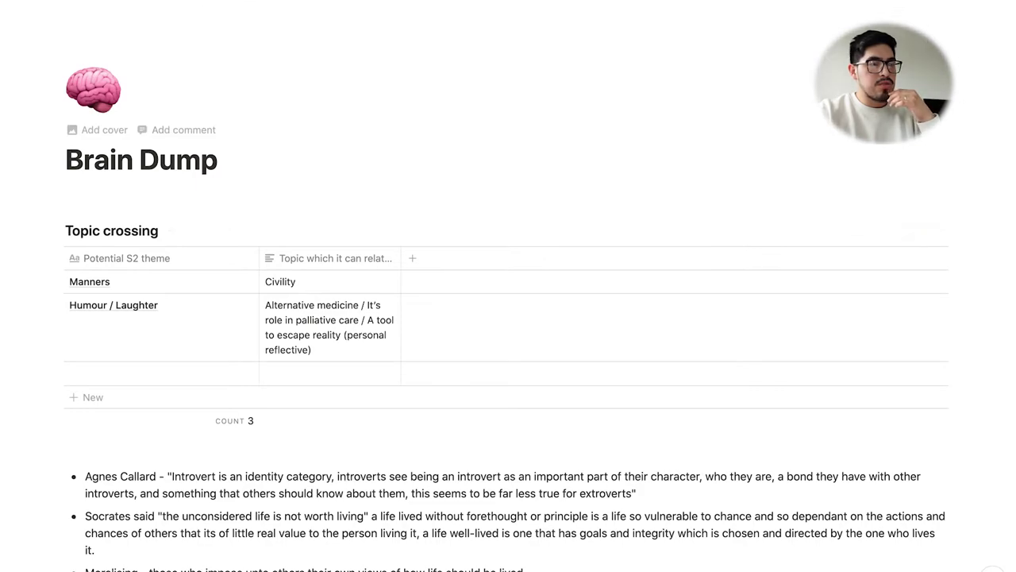
key(super+bracketleft)
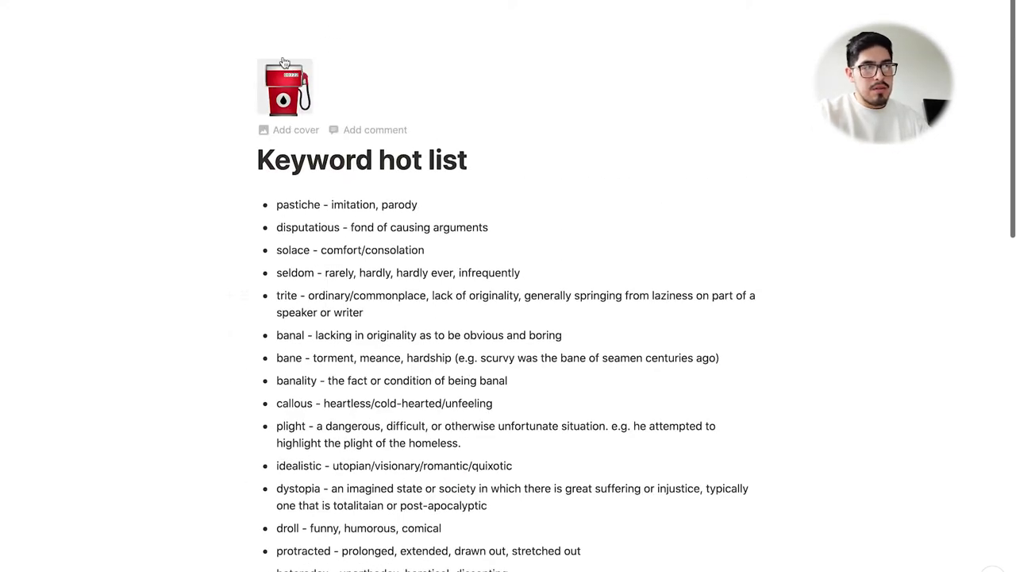
key(ctrl+bracketleft)
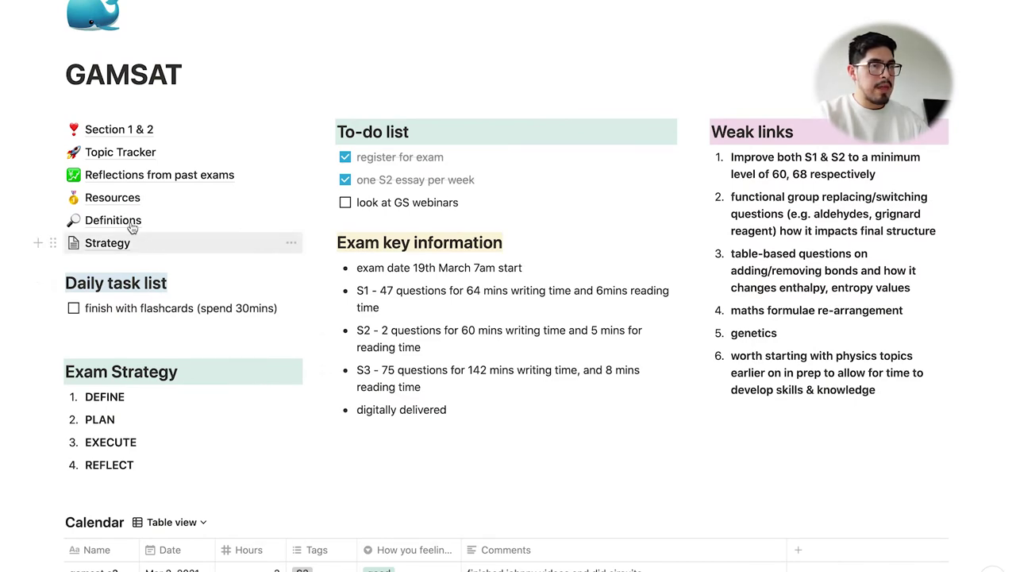
- Open the Strategy page and scroll through its DEFINE, PLAN, EXECUTE and REFLECT notes
click(115, 201)
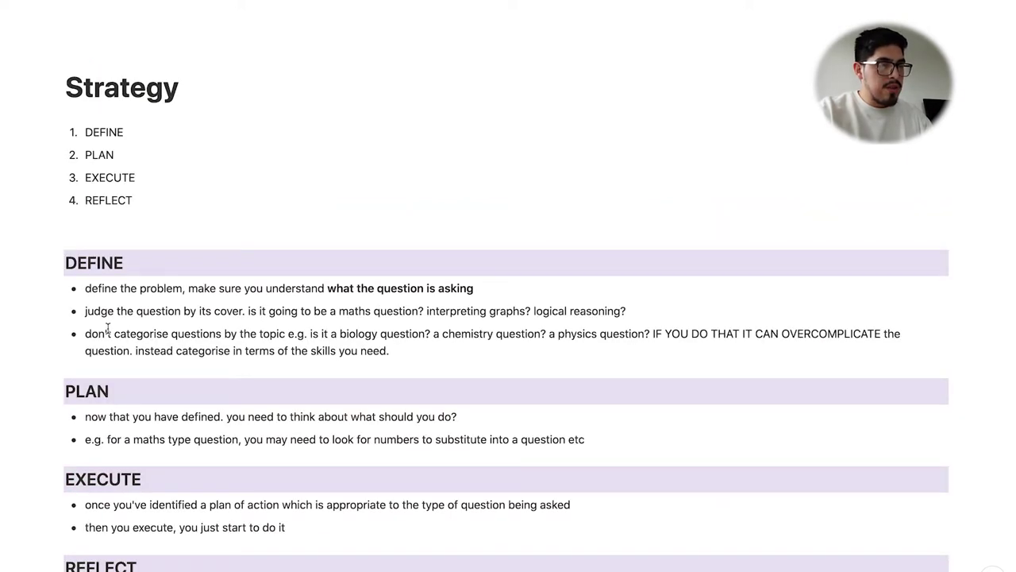
scroll(107, 329, down, 2)
scroll(158, 234, down, 2)
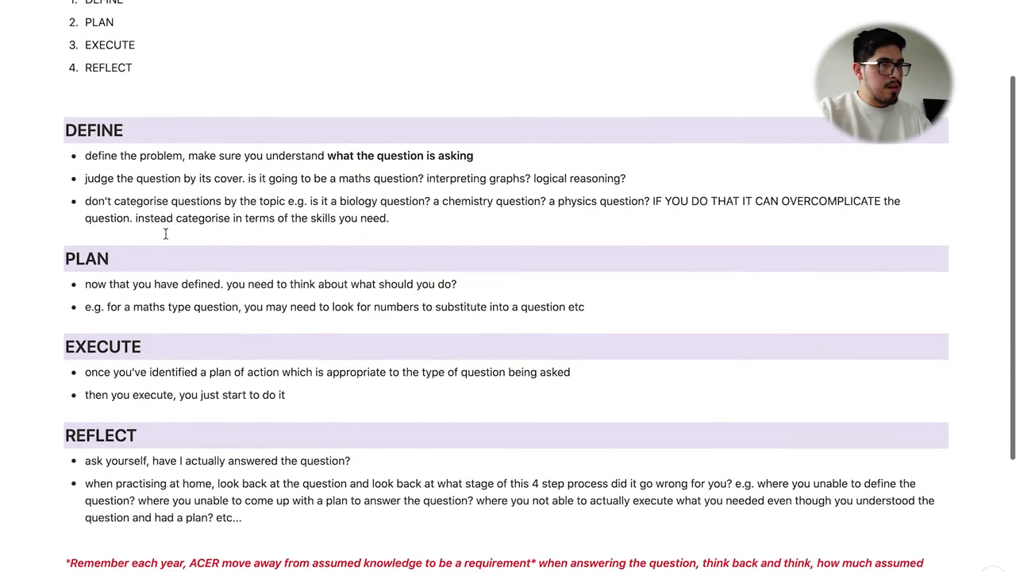
scroll(165, 233, down, 1)
scroll(166, 235, up, 2)
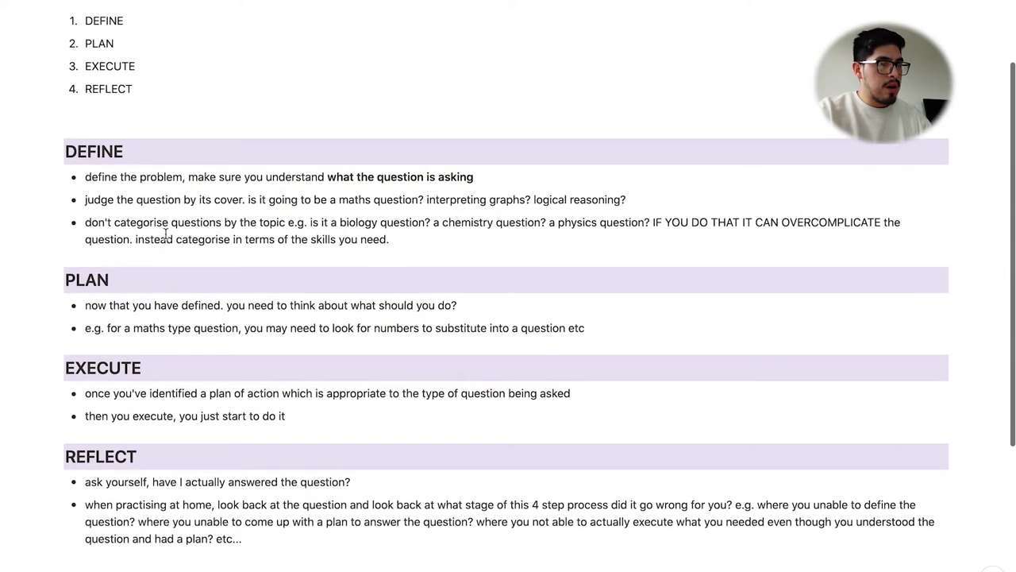
scroll(165, 233, up, 3)
scroll(165, 234, down, 3)
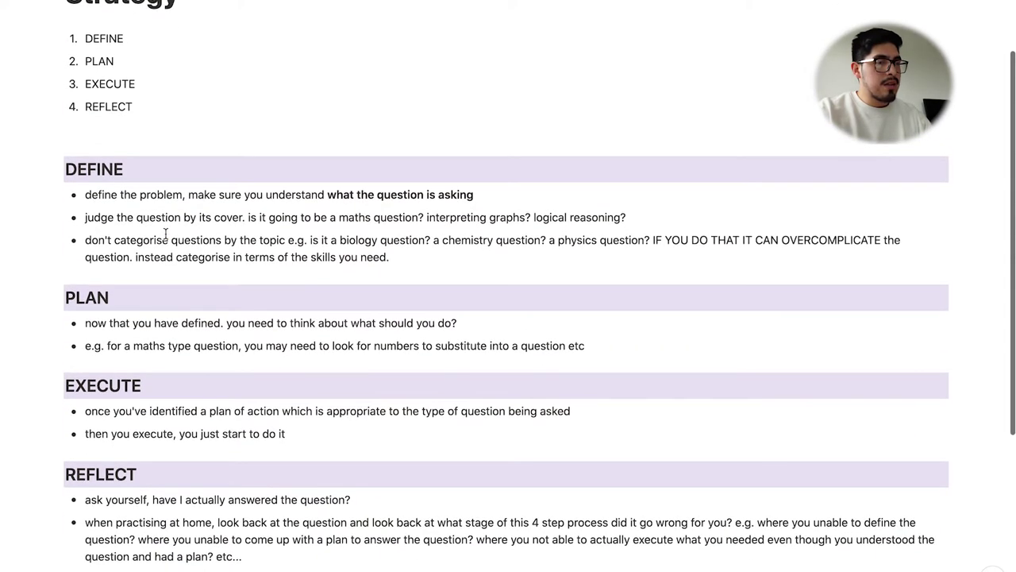
scroll(166, 233, down, 2)
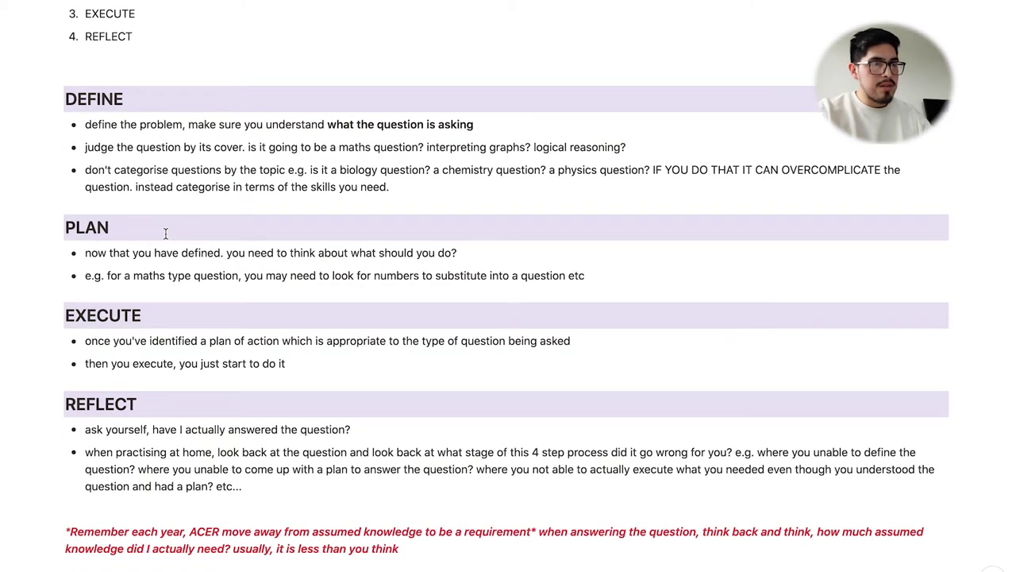
scroll(165, 234, up, 4)
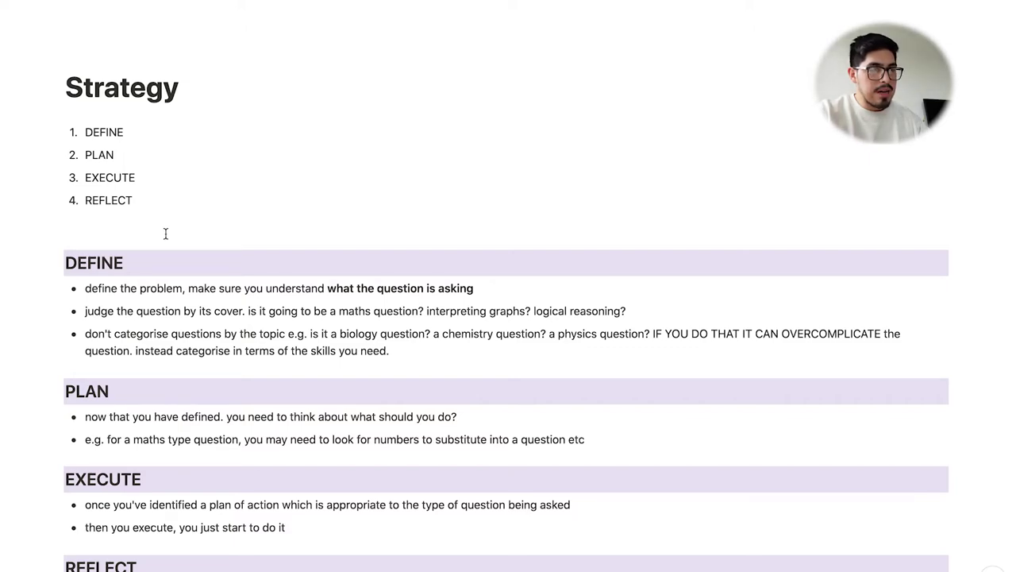
- Select the bullet about judging the question
click(225, 309)
scroll(226, 314, down, 5)
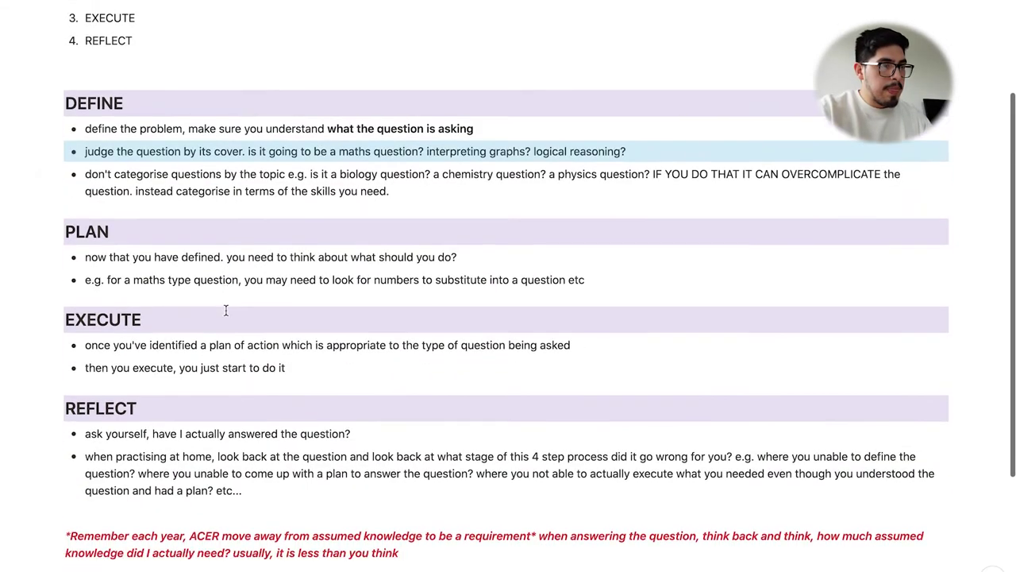
scroll(239, 278, up, 5)
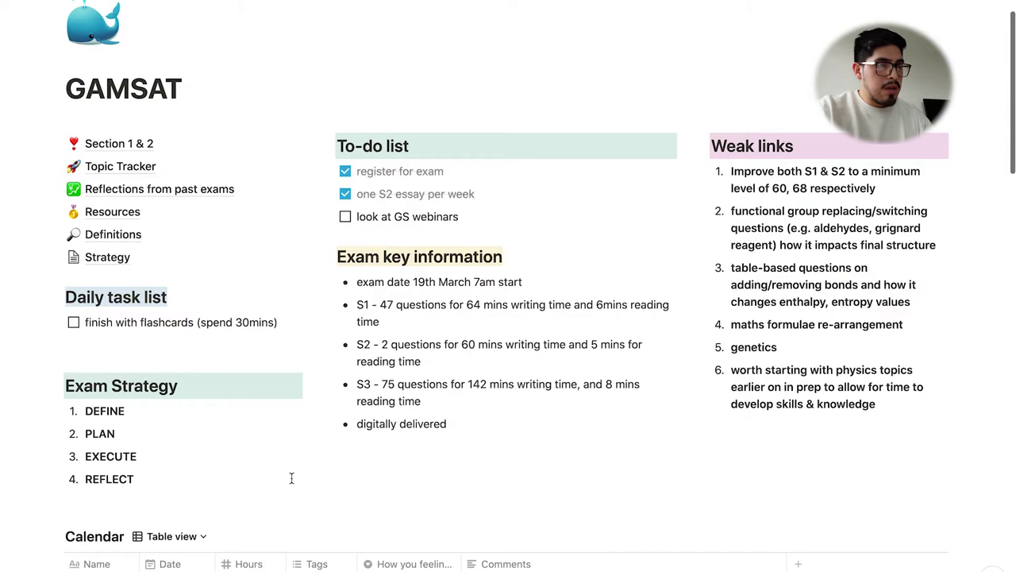
- Scroll the GAMSAT dashboard down to the Calendar table of dated study sessions
scroll(414, 458, down, 10)
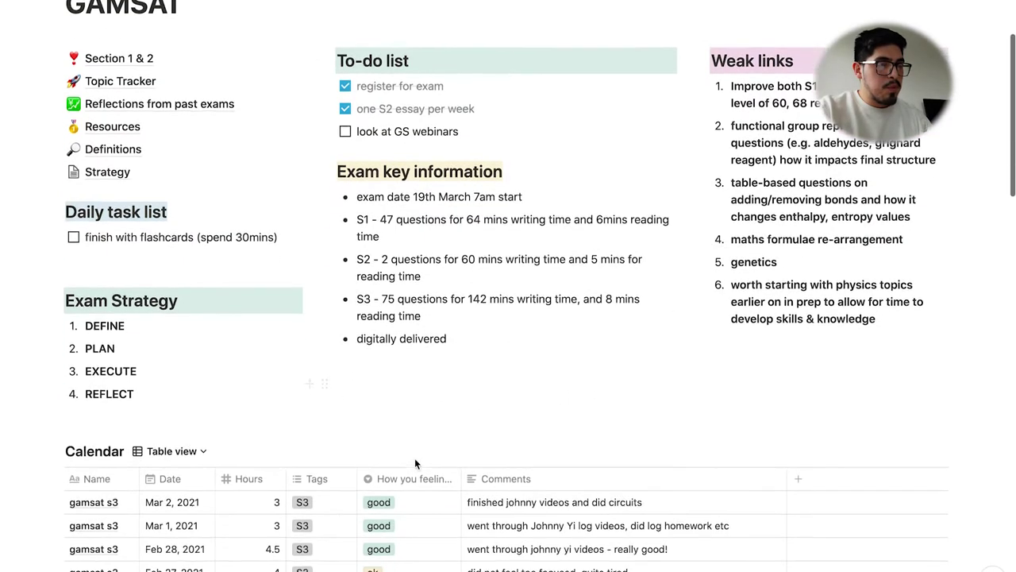
scroll(415, 458, down, 3)
scroll(414, 458, up, 14)
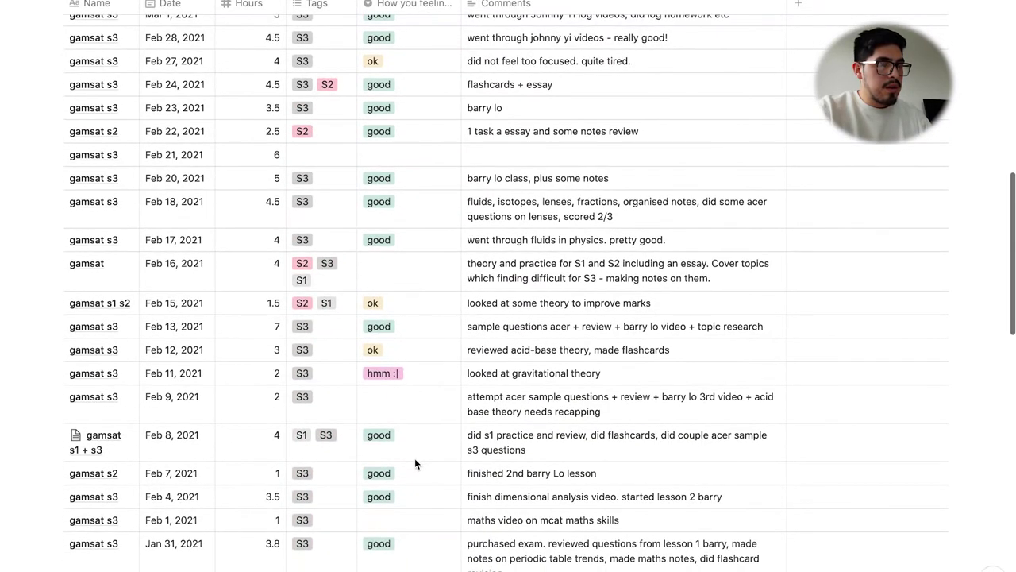
scroll(414, 459, down, 12)
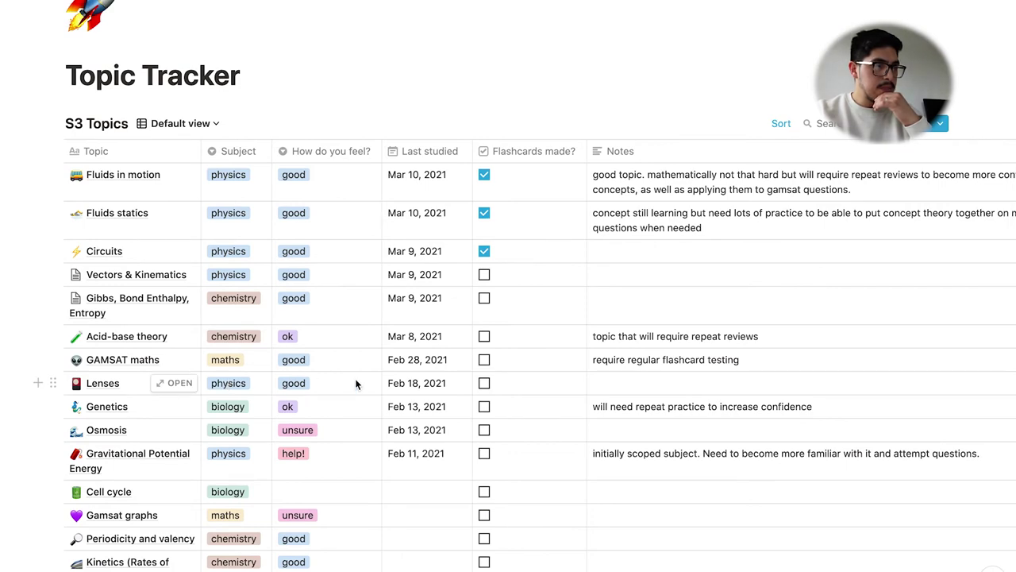
- Scroll the S3 Topics table down and sideways to view its feeling and study-date columns
scroll(343, 274, down, 1)
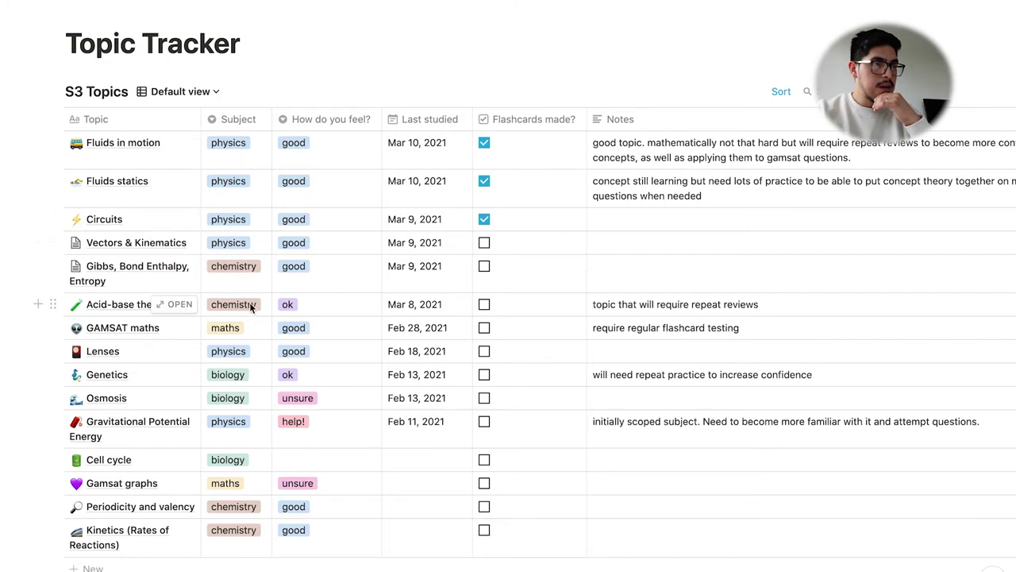
scroll(249, 302, down, 3)
scroll(373, 421, down, 7)
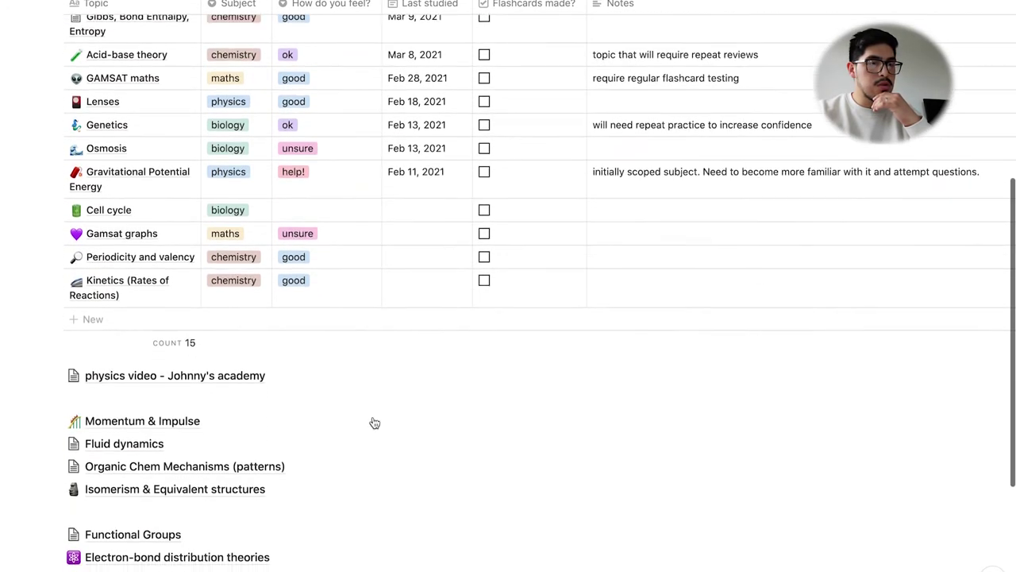
scroll(221, 381, up, 12)
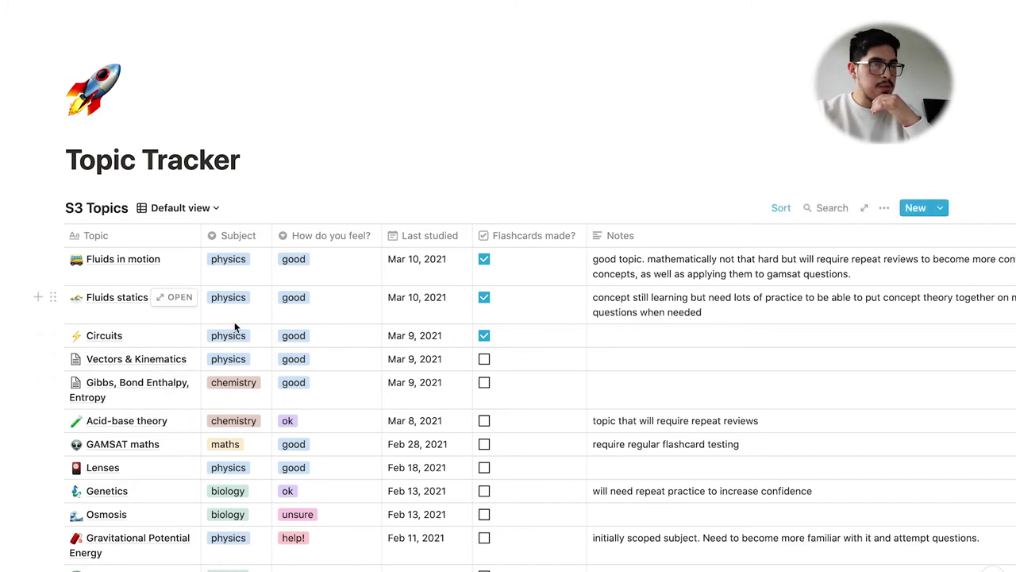
scroll(651, 276, right, 2)
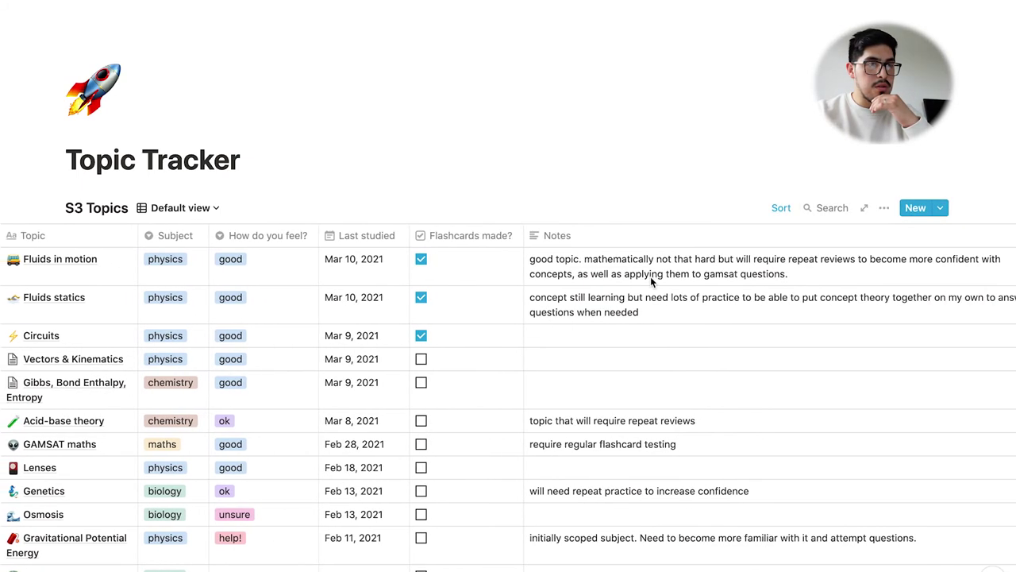
scroll(650, 277, right, 2)
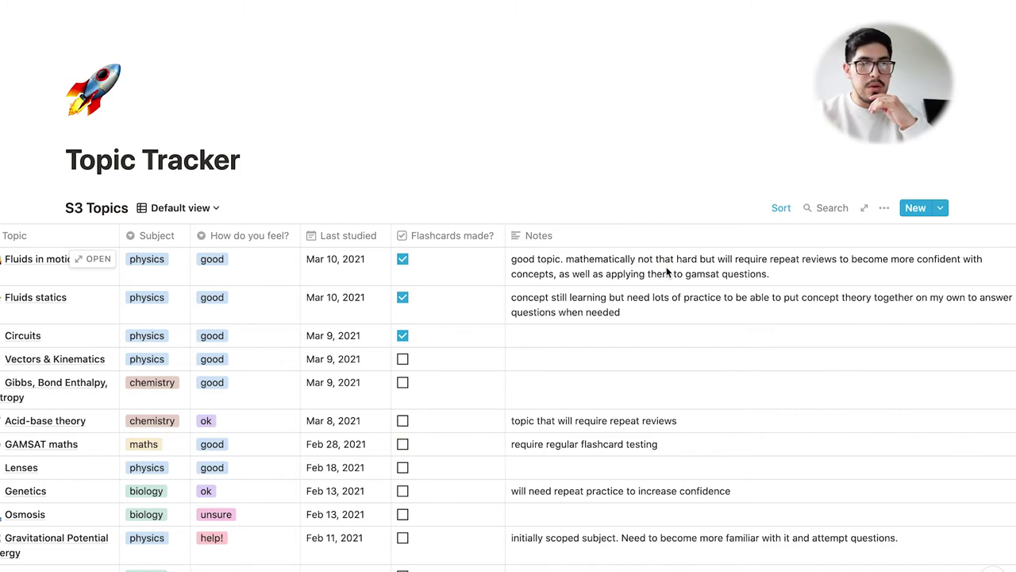
scroll(668, 273, left, 3)
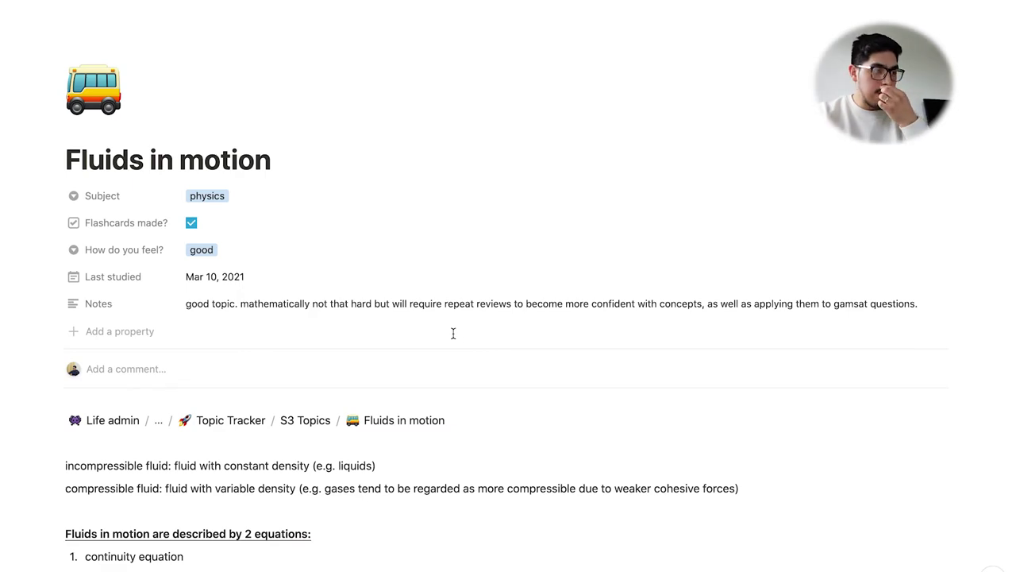
- Scroll through the Fluids in motion notes on flow rate, continuity and Bernoulli's equation
scroll(374, 463, down, 5)
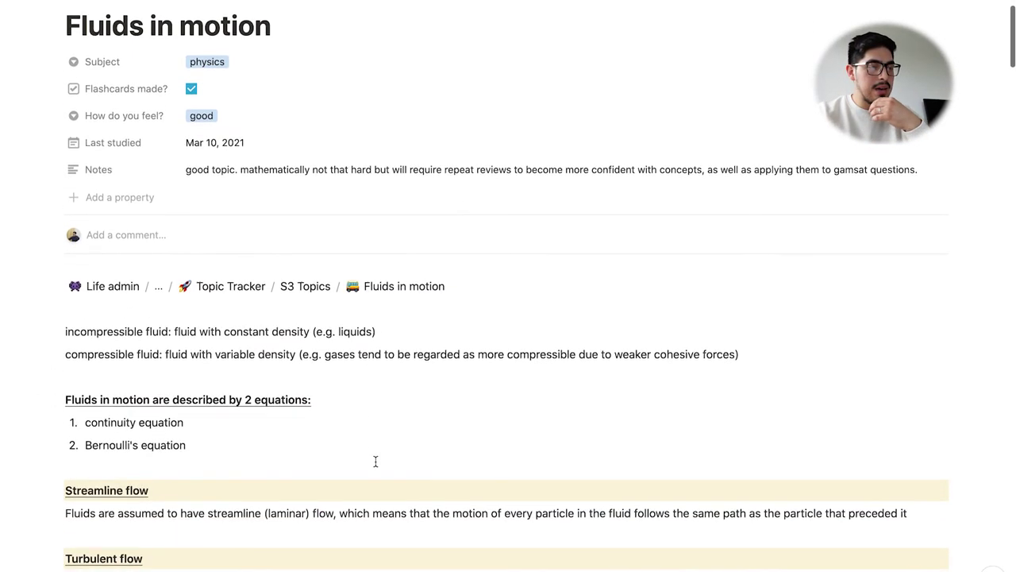
scroll(376, 461, down, 5)
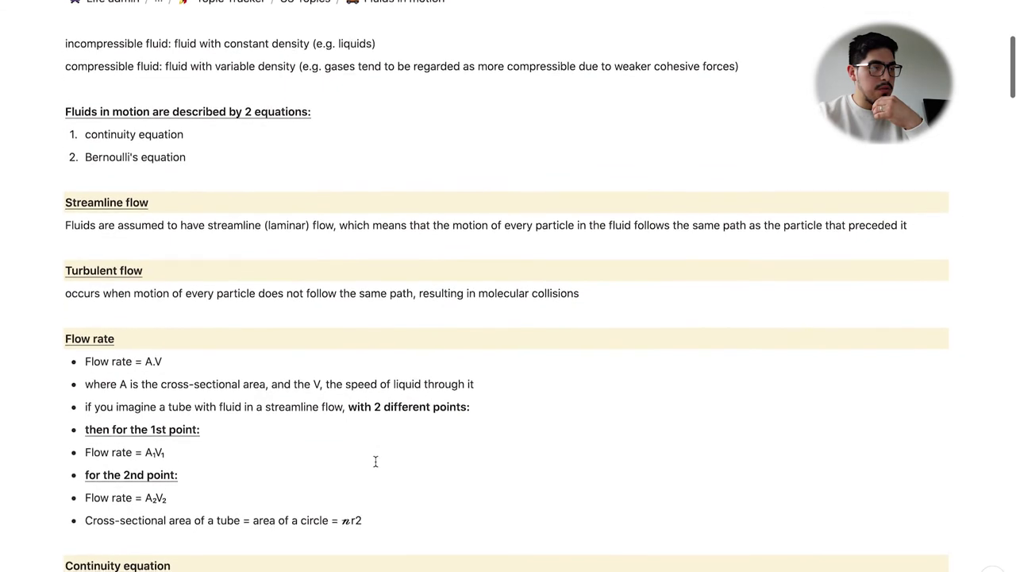
scroll(376, 462, down, 5)
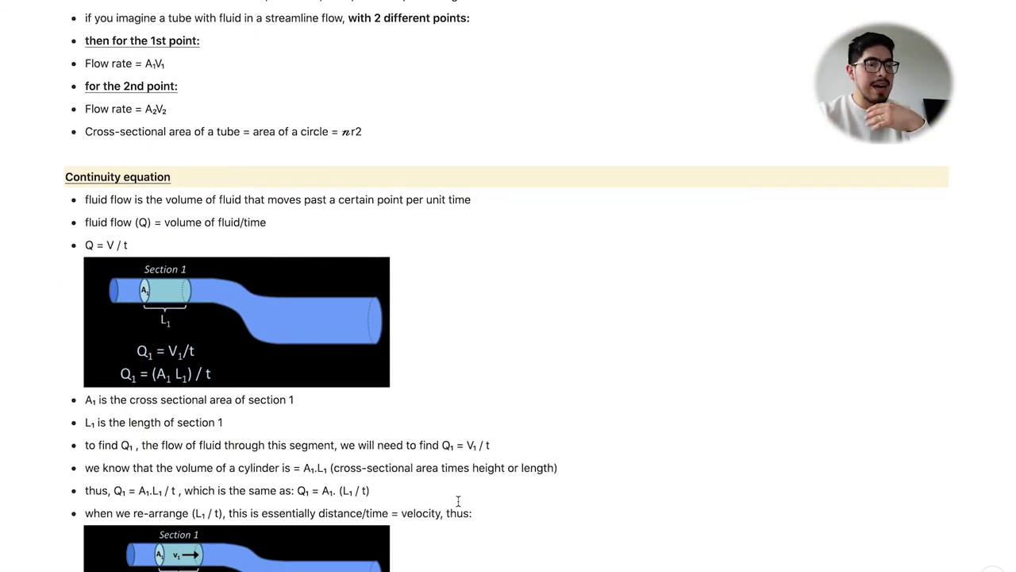
scroll(458, 501, down, 1)
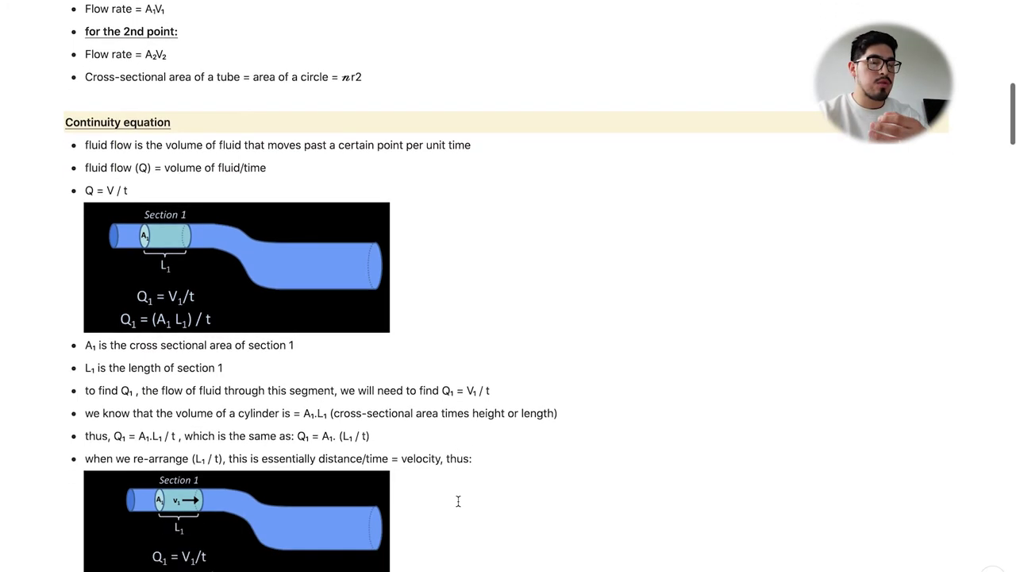
scroll(458, 500, down, 3)
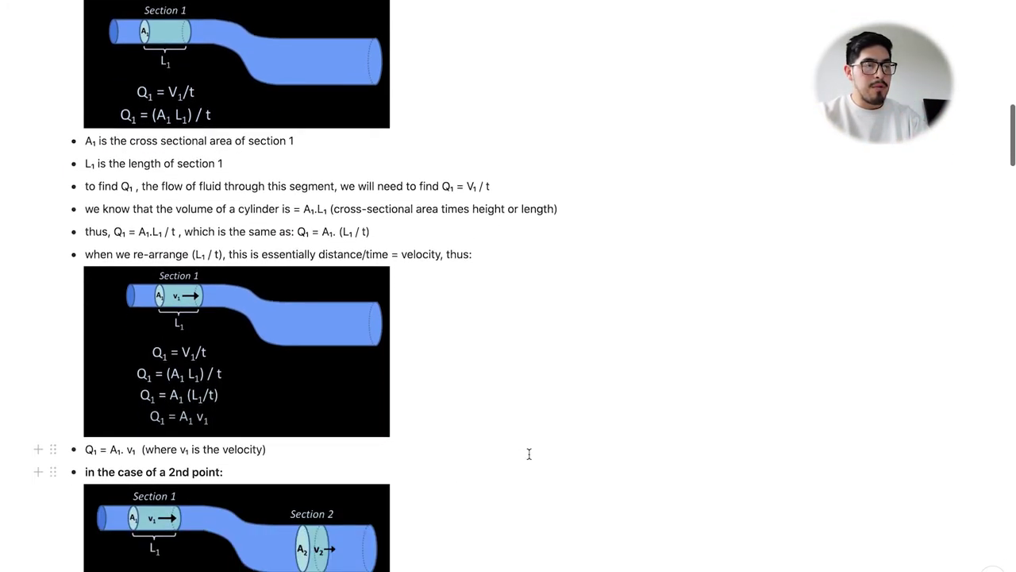
scroll(529, 454, down, 3)
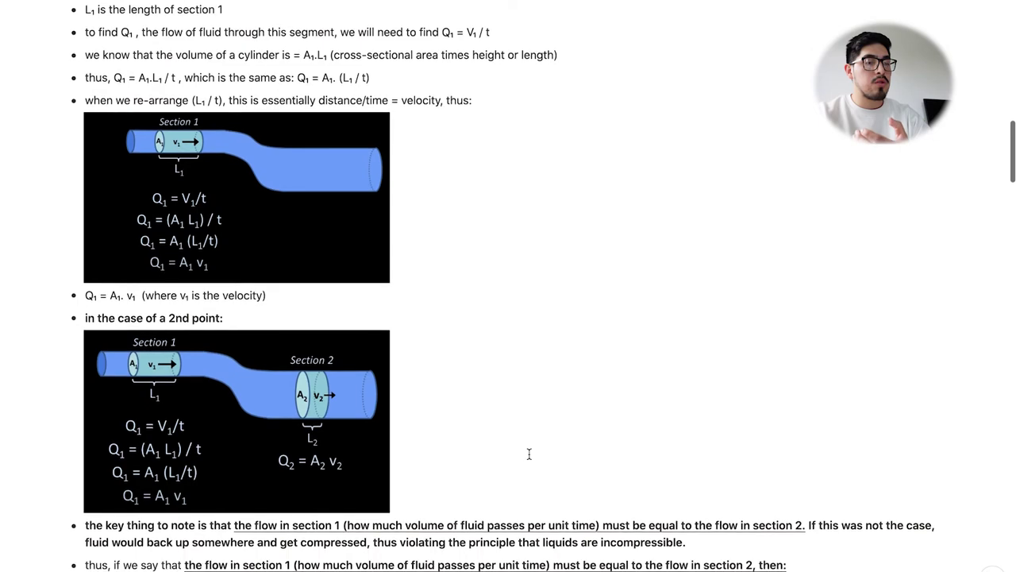
scroll(529, 454, down, 2)
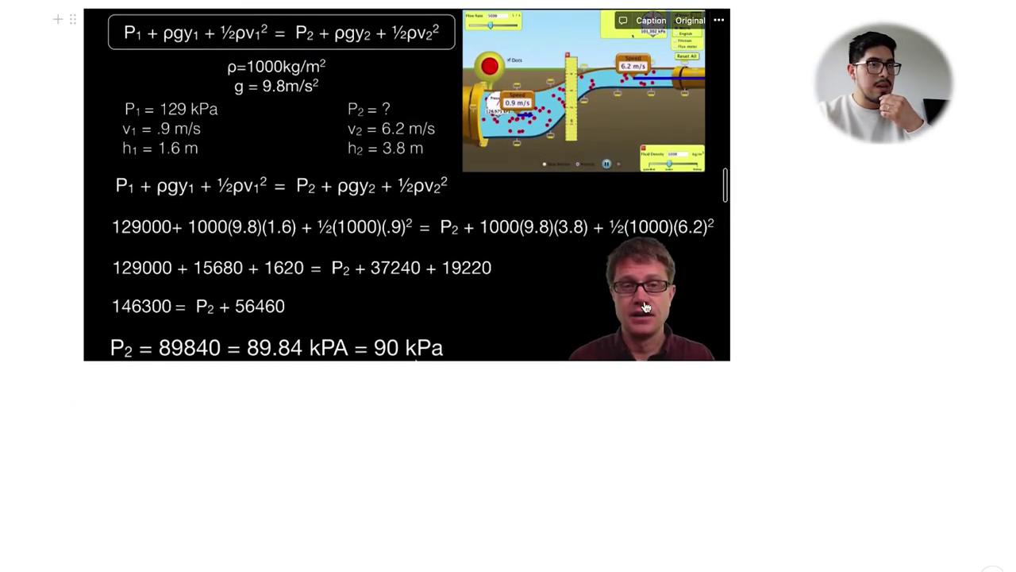
- Scroll back up the Fluids in motion notes
scroll(585, 360, up, 20)
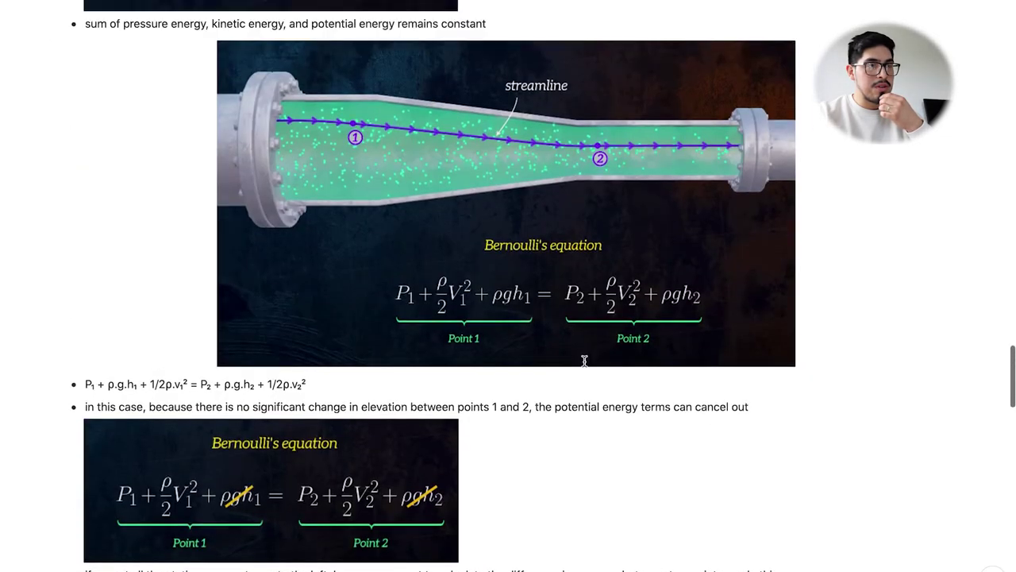